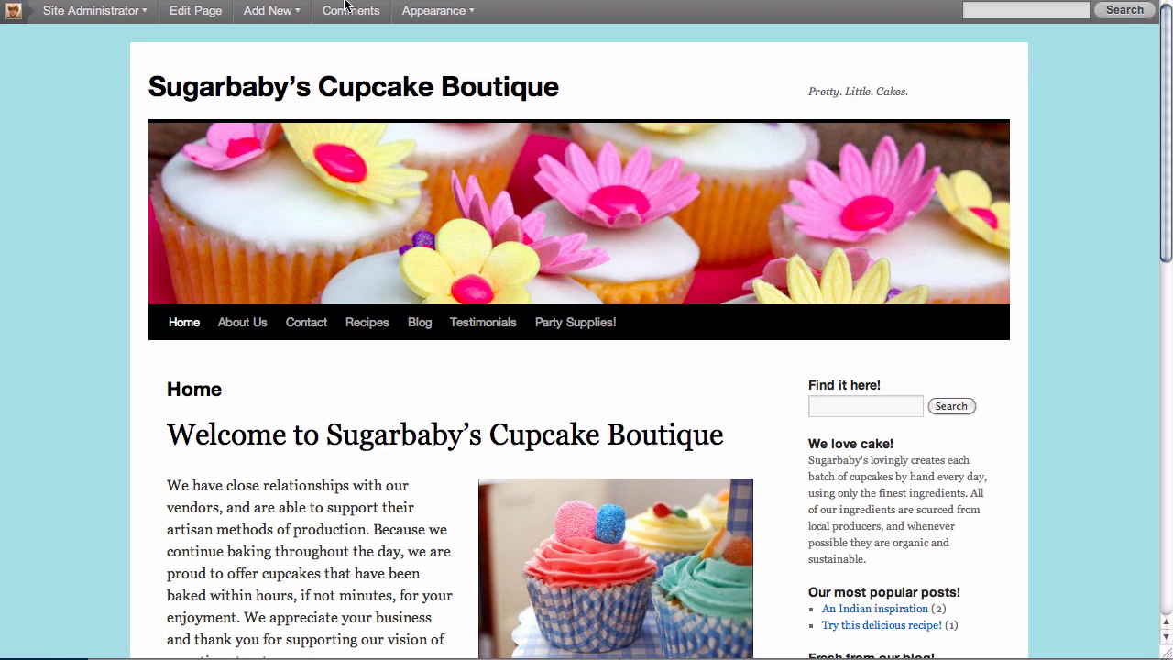
From the cupcake boutique home page, show the admin bar's Appearance dropdown with Widgets and Menus.
{"action": "left_click", "coordinate": [940, 438]}
{"action": "mouse_move", "coordinate": [440, 10]}
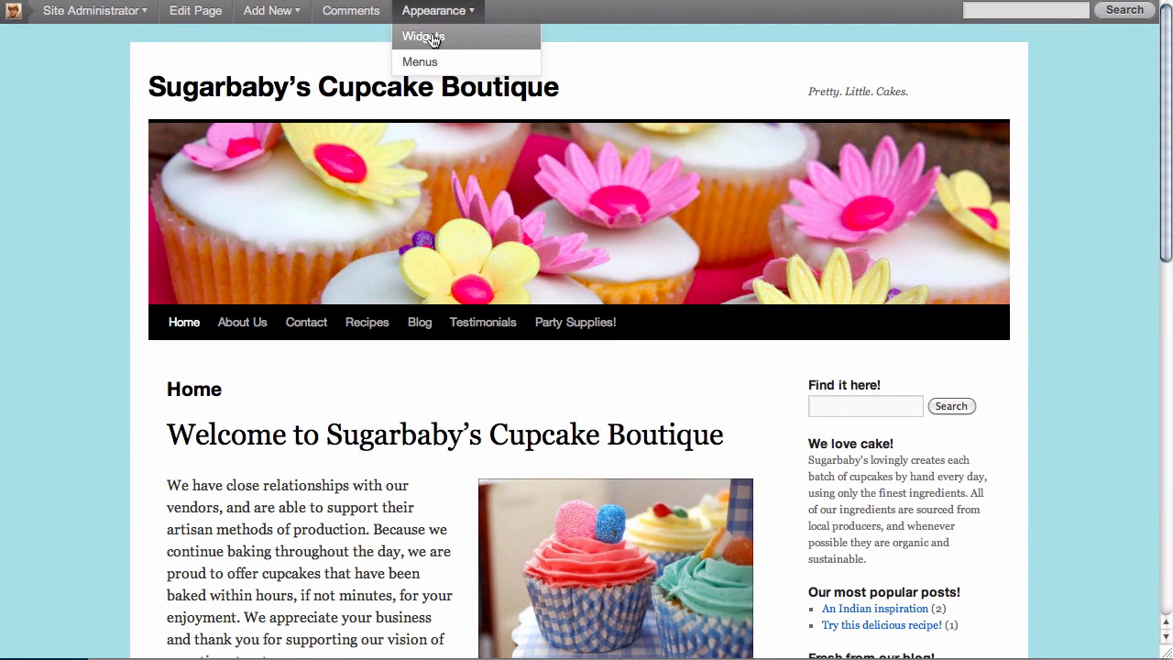
Load the Widgets admin page and scroll to the Primary Widget Area's six widgets.
{"action": "left_click", "coordinate": [432, 38]}
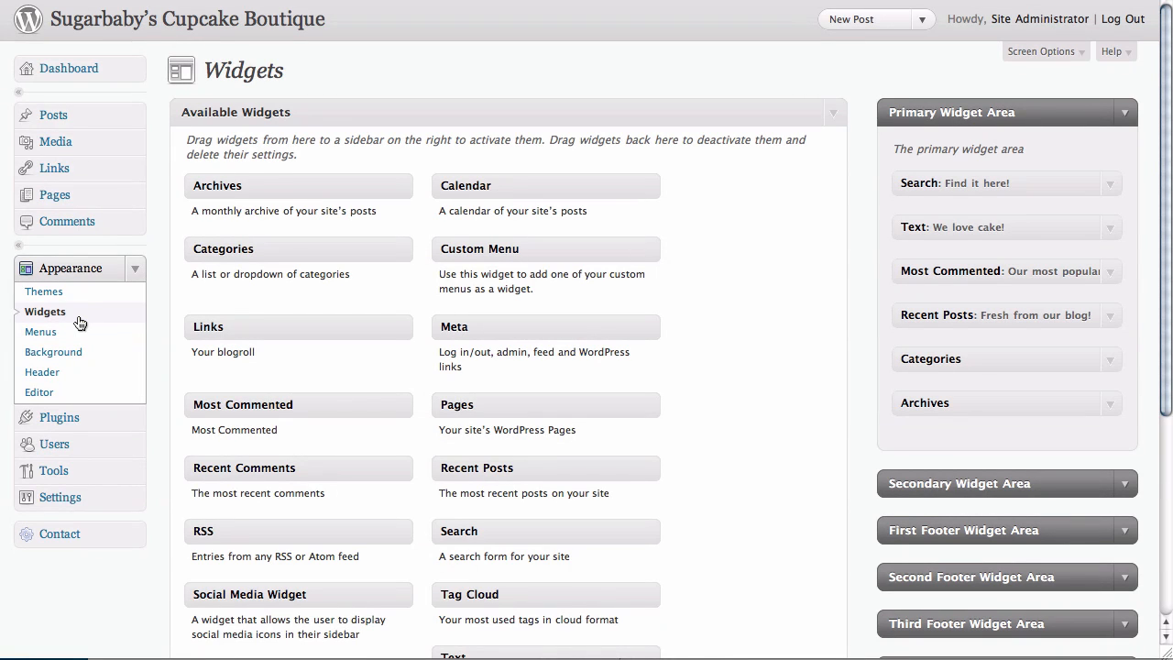
{"action": "scroll", "coordinate": [677, 329], "scroll_direction": "down", "scroll_amount": 1}
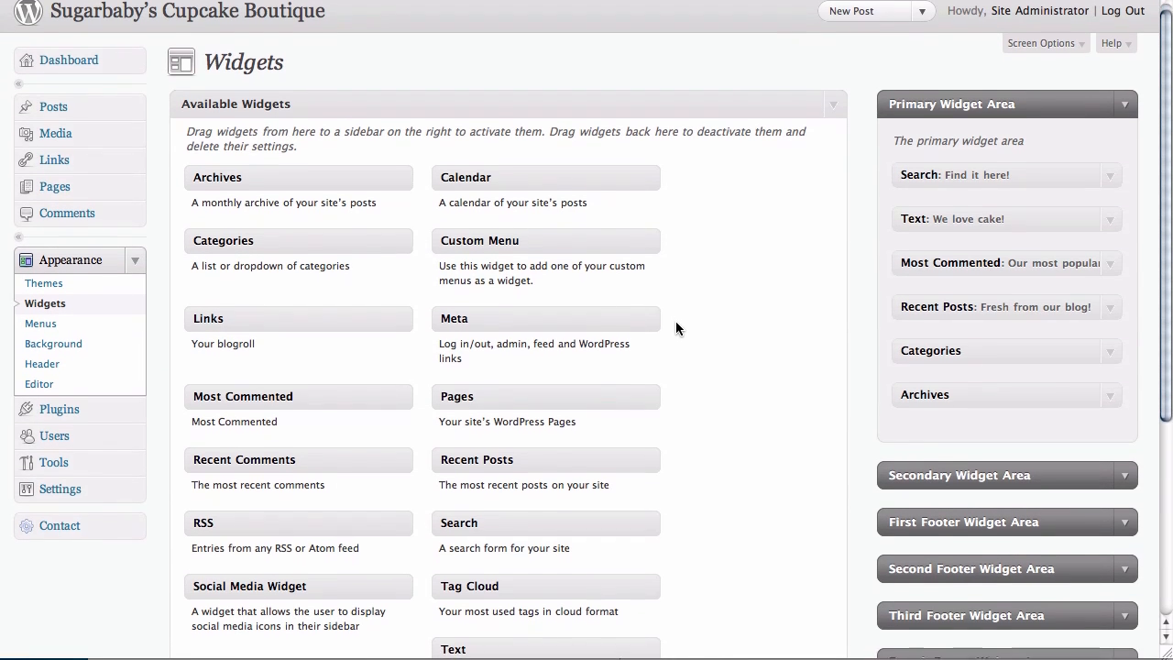
{"action": "scroll", "coordinate": [677, 328], "scroll_direction": "down", "scroll_amount": 3}
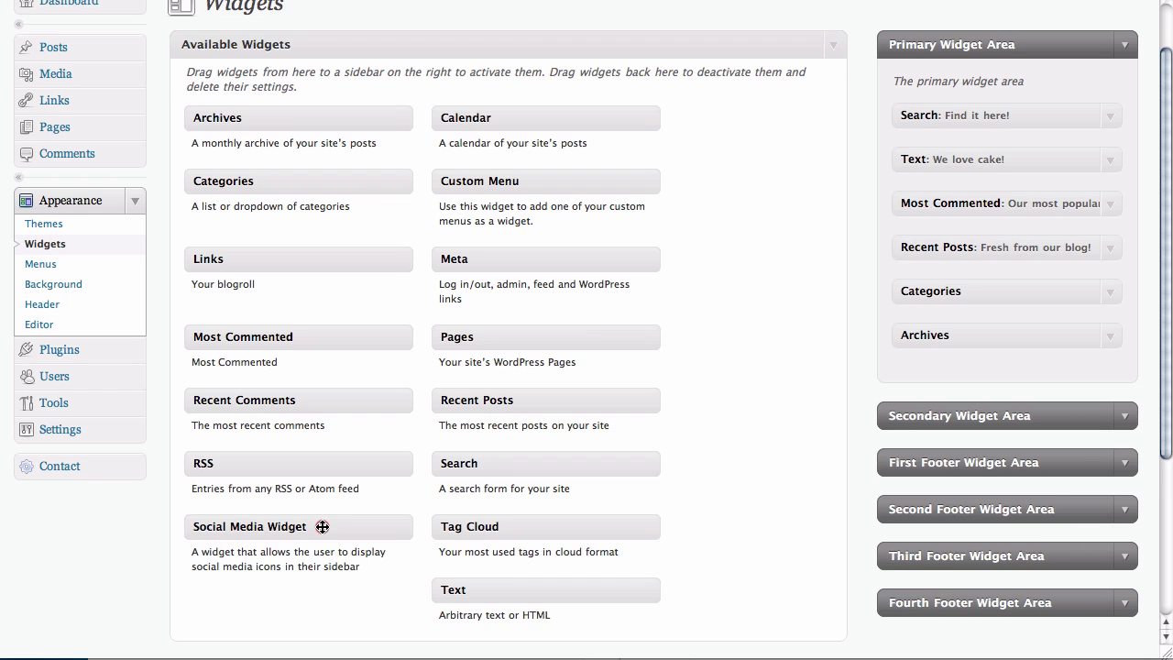
Drag Social Media Widget to the top of Primary Widget Area and expand its 'Follow Us!' settings.
{"action": "left_click_drag", "start_coordinate": [323, 526], "coordinate": [1024, 107]}
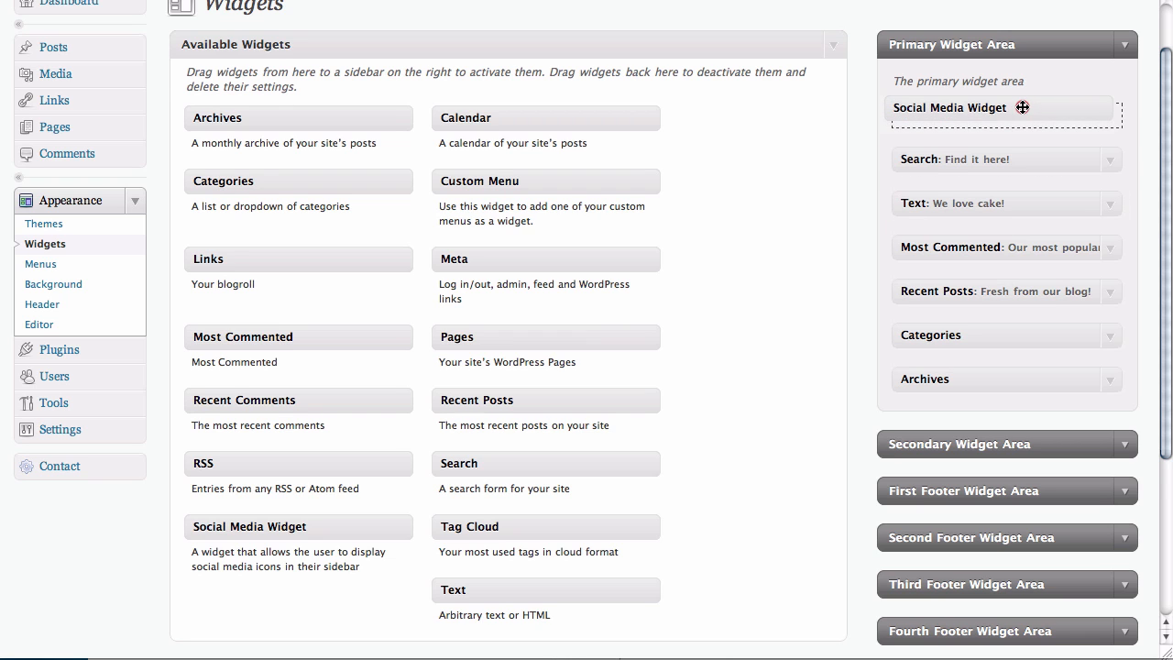
{"action": "left_click", "coordinate": [1029, 115]}
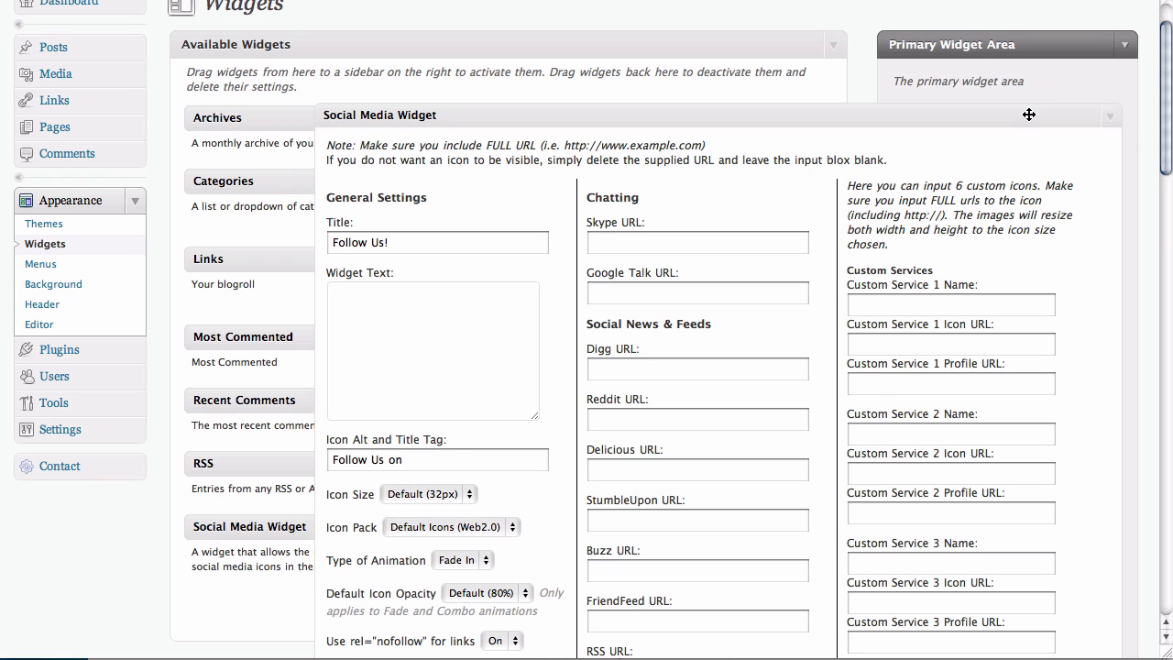
Scroll the widget form and bring forward the TextEdit notes holding the tagline and profile links.
{"action": "left_click", "coordinate": [1167, 87]}
{"action": "left_click_drag", "start_coordinate": [1167, 87], "coordinate": [1167, 114]}
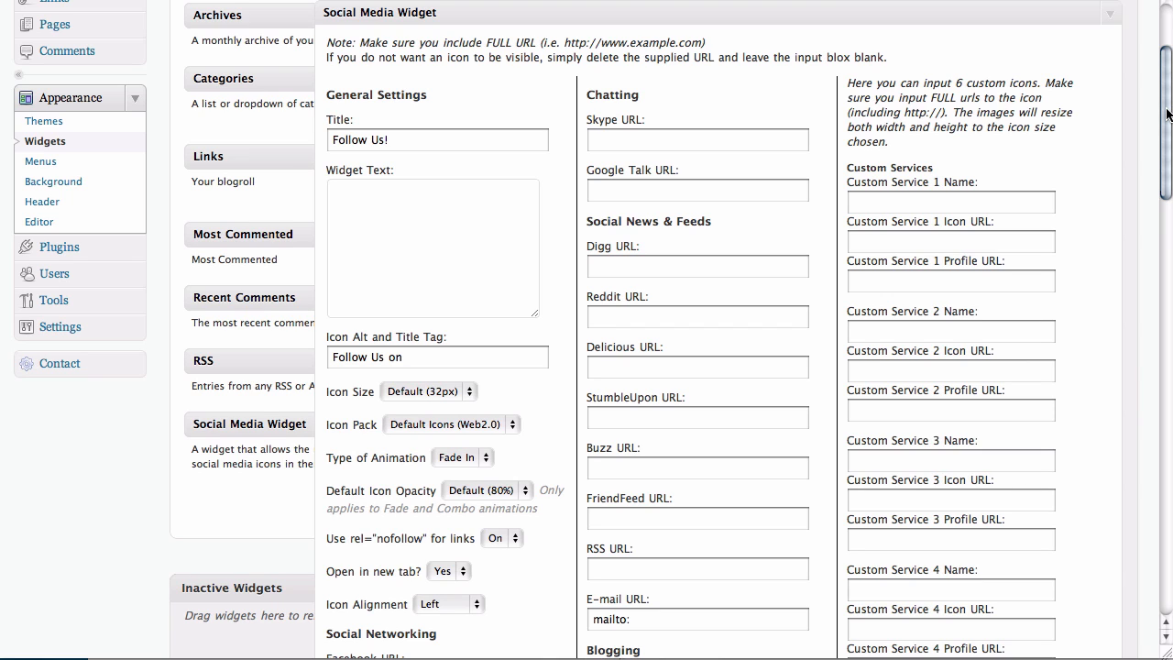
{"action": "key", "text": "super+Tab"}
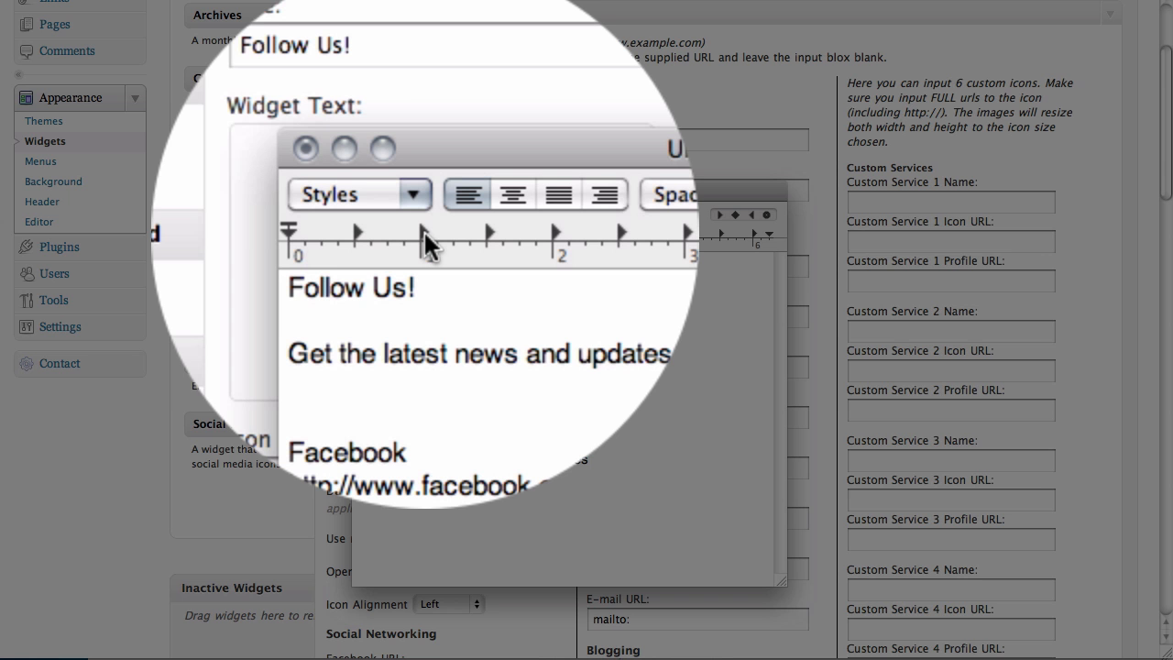
Highlight the notes' Follow Us! title, blurb, and Facebook, Twitter and YouTube links, then return to the browser.
{"action": "left_click_drag", "start_coordinate": [420, 262], "coordinate": [357, 261]}
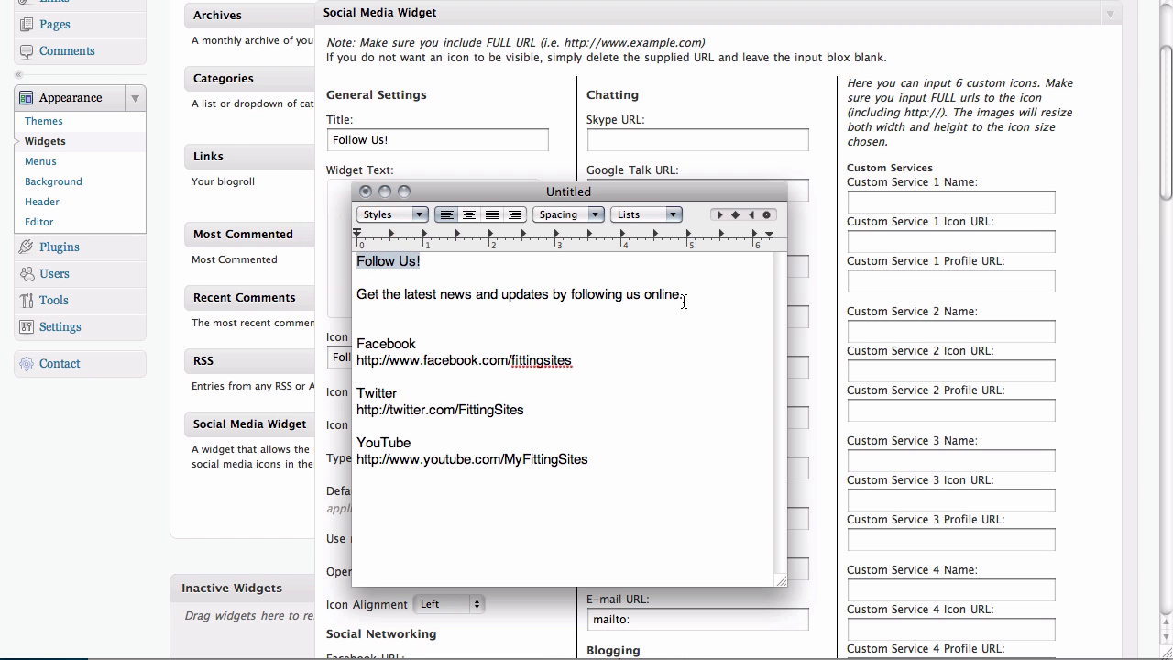
{"action": "left_click_drag", "start_coordinate": [684, 302], "coordinate": [354, 296]}
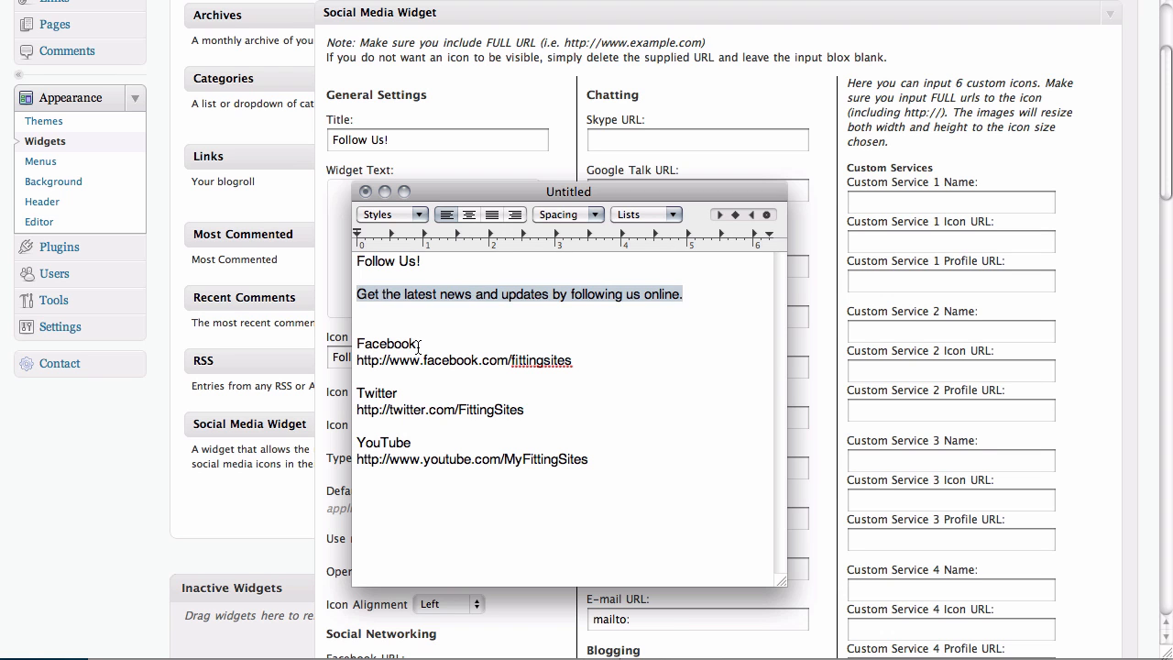
{"action": "left_click", "coordinate": [418, 345]}
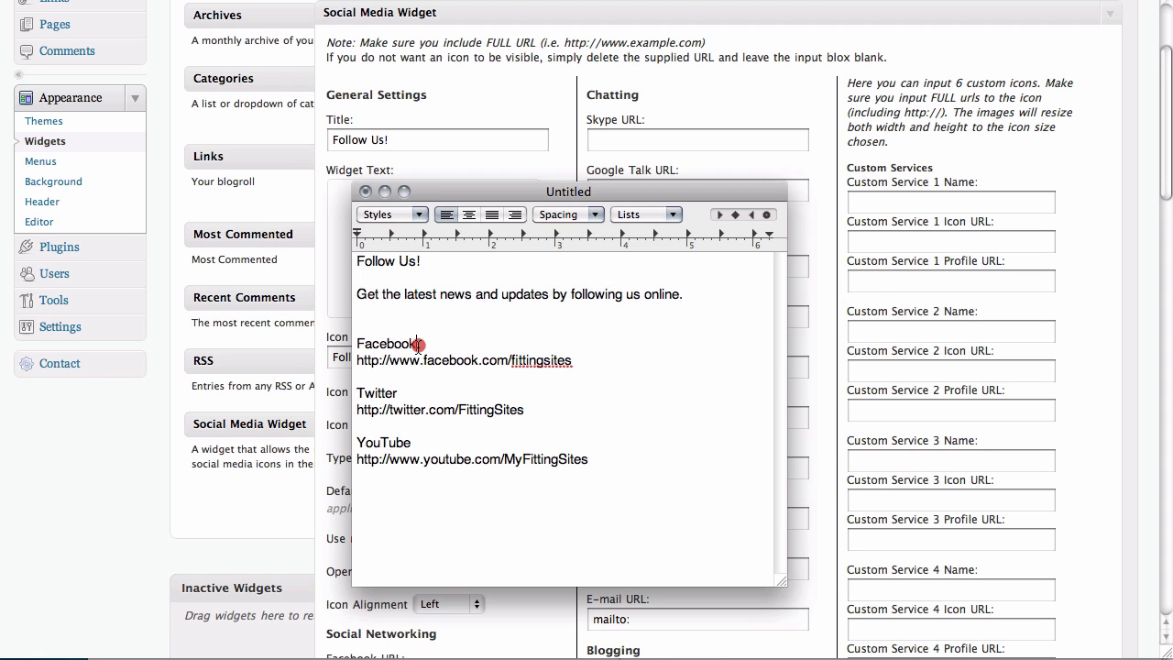
{"action": "left_click_drag", "start_coordinate": [418, 344], "coordinate": [357, 346]}
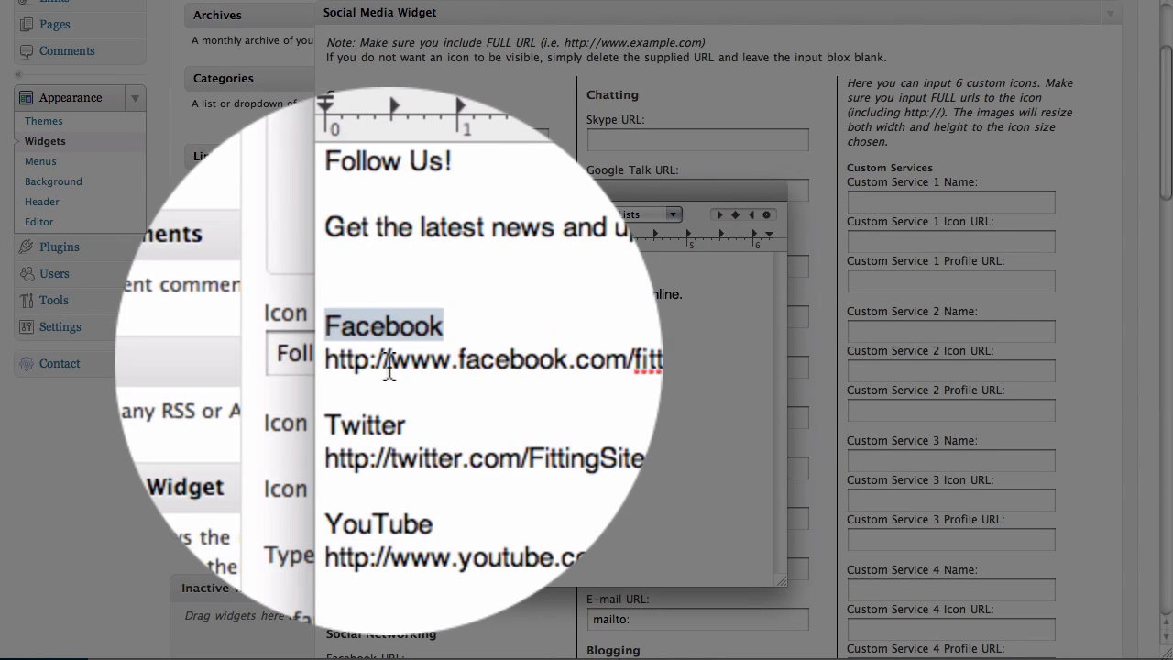
{"action": "left_click_drag", "start_coordinate": [389, 364], "coordinate": [356, 365]}
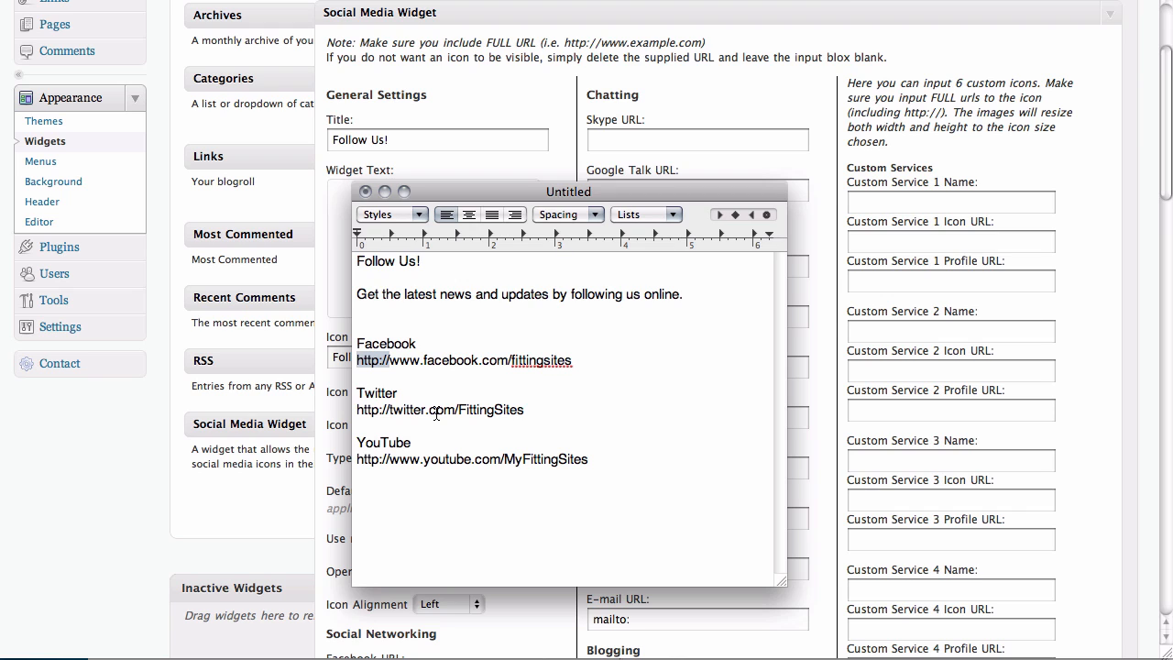
{"action": "triple_click", "coordinate": [436, 411]}
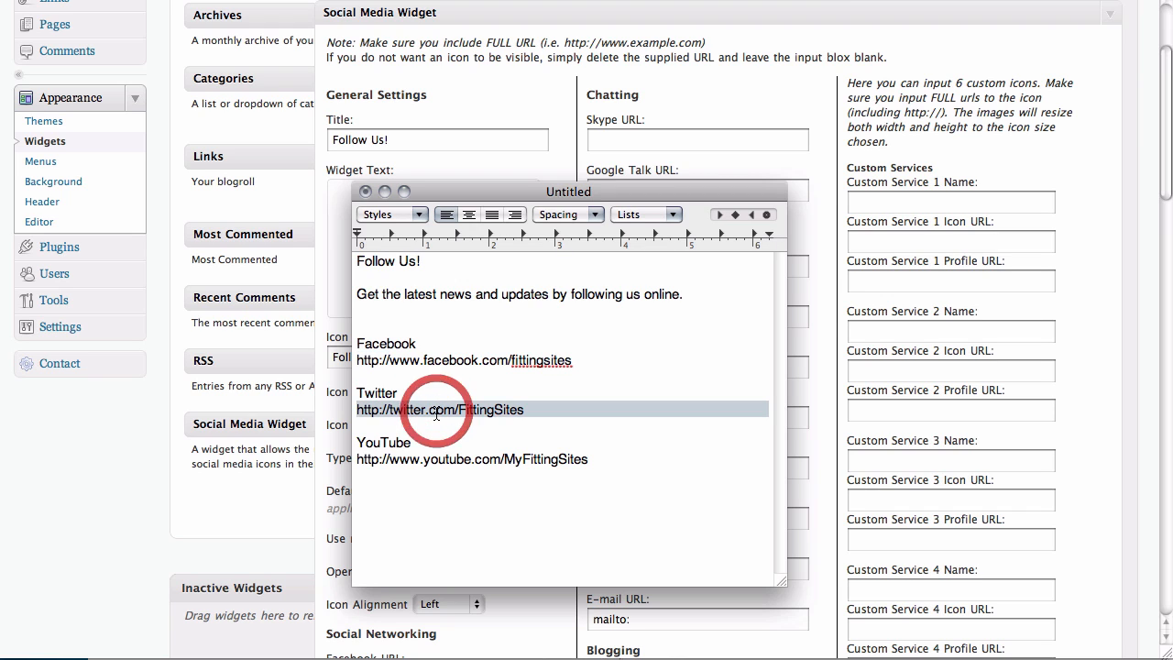
{"action": "triple_click", "coordinate": [437, 464]}
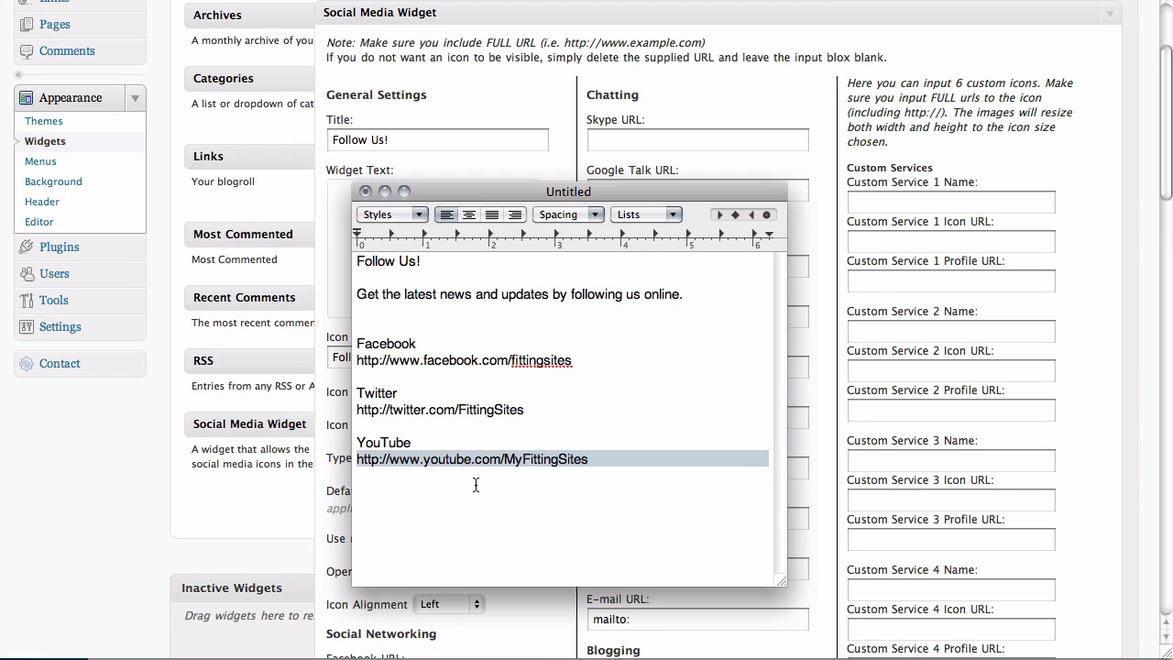
{"action": "left_click", "coordinate": [195, 525]}
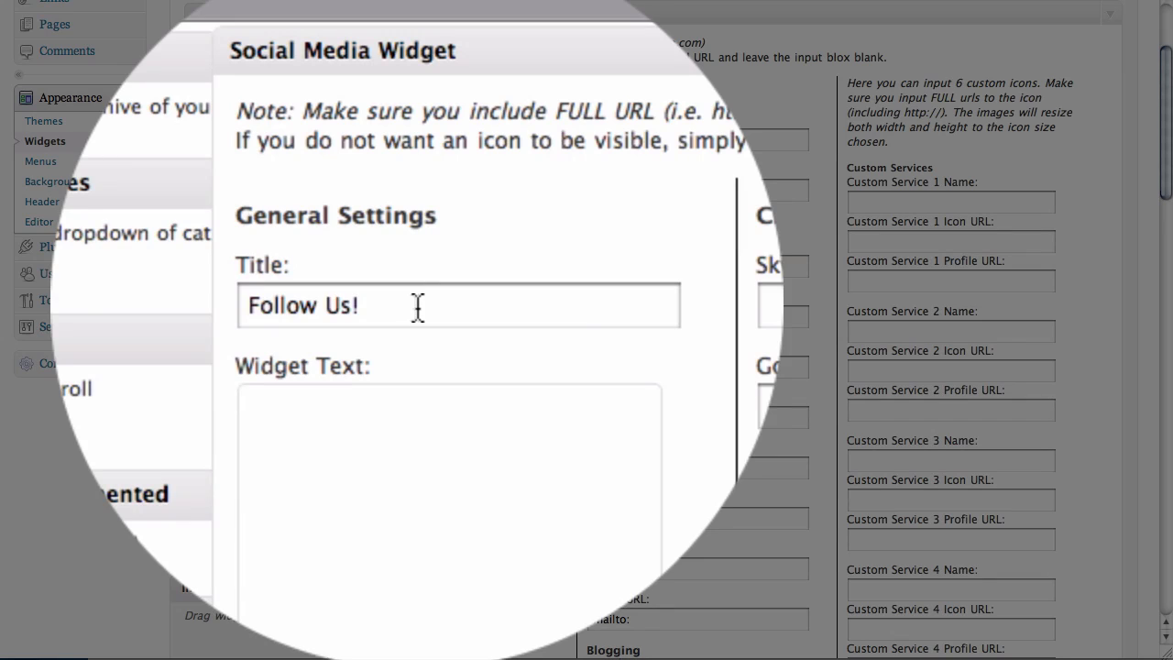
Keep the 'Follow Us!' title and paste 'Get the latest news and updates by following us online.' into Widget Text.
{"action": "triple_click", "coordinate": [418, 307]}
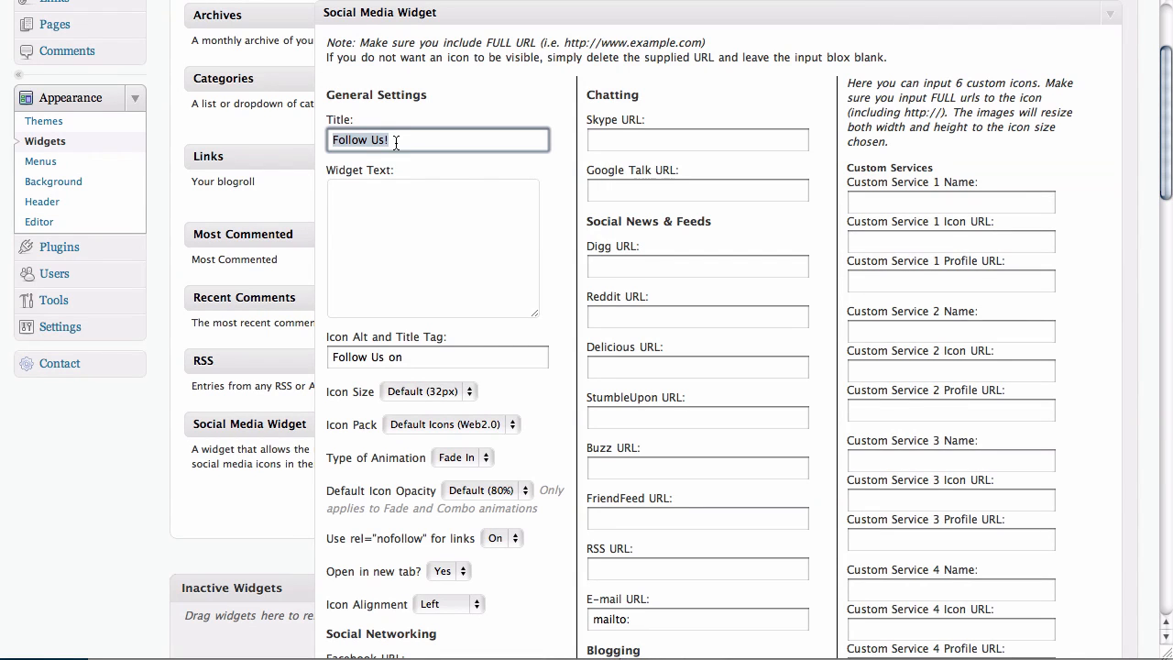
{"action": "left_click", "coordinate": [397, 142]}
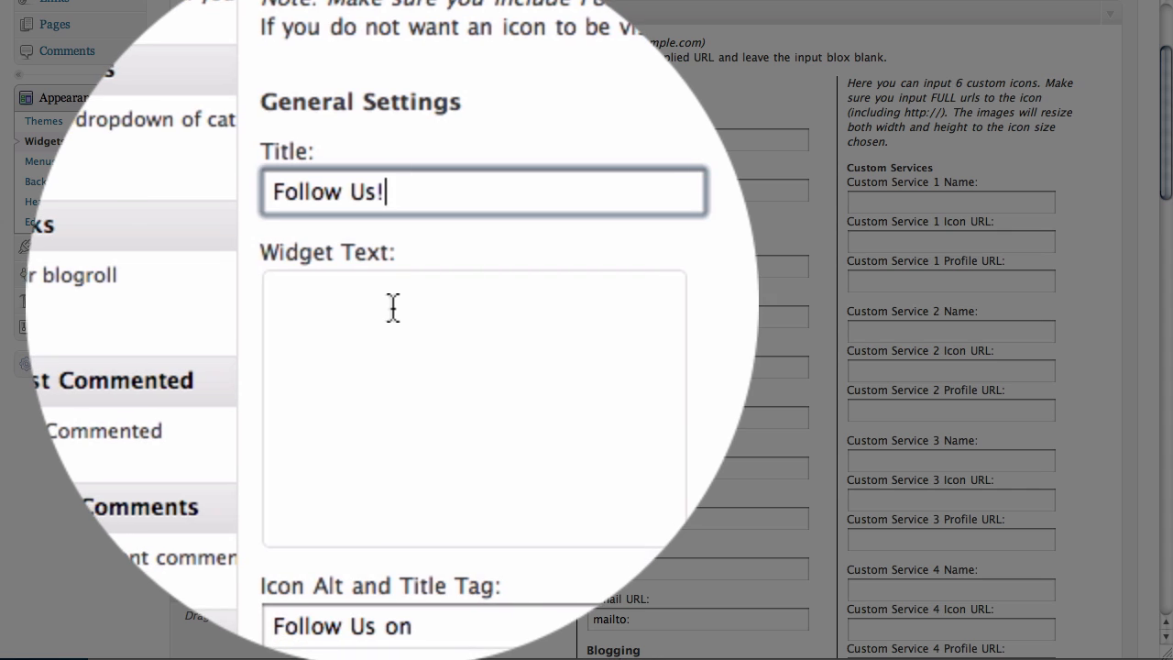
{"action": "left_click", "coordinate": [392, 196]}
{"action": "key", "text": "super+Tab"}
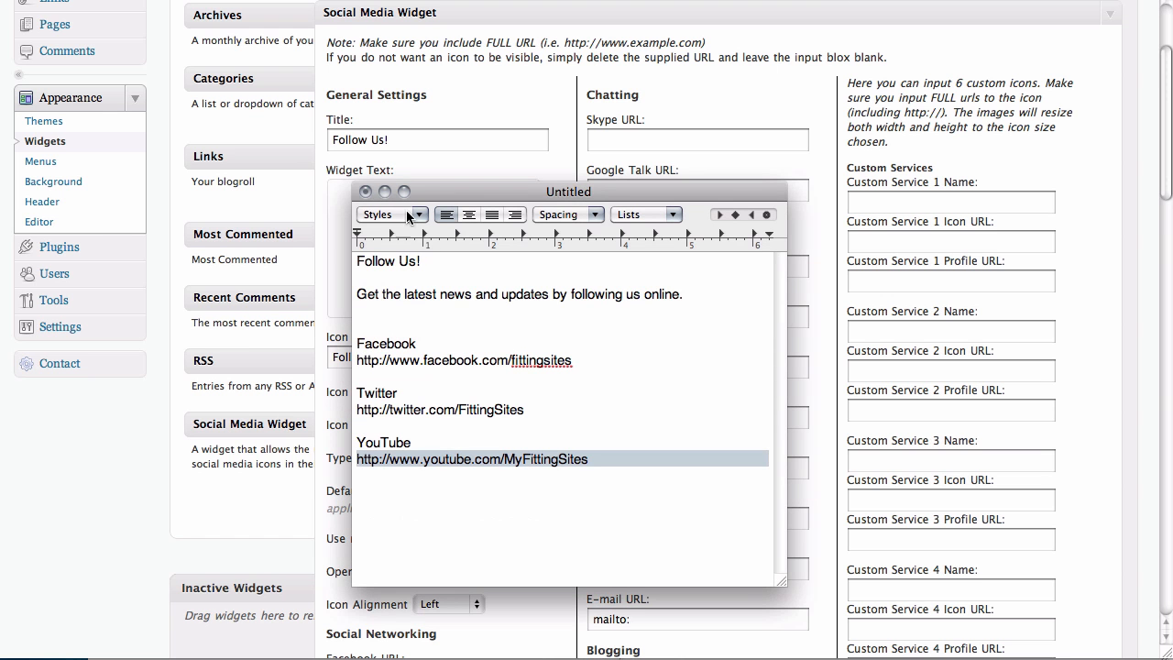
{"action": "triple_click", "coordinate": [441, 293]}
{"action": "key", "text": "super+c"}
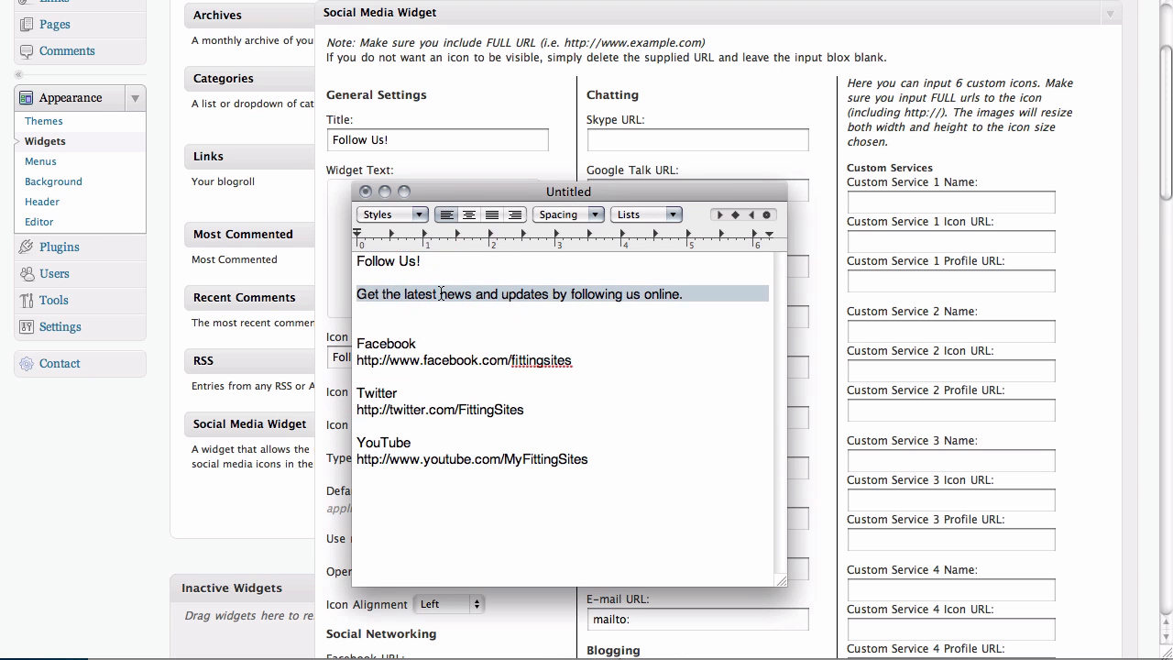
{"action": "key", "text": "super+Tab"}
{"action": "key", "text": "super+v"}
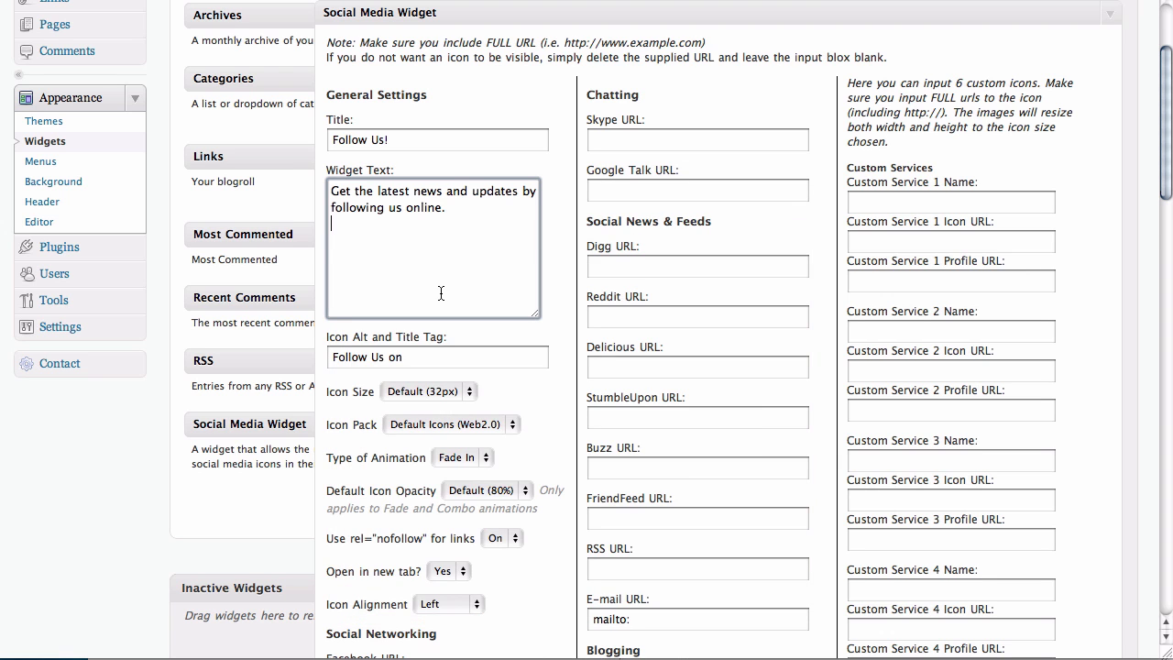
Keep the Default (32px) icon size and the Default Icons (Web2.0) icon pack.
{"action": "scroll", "coordinate": [441, 294], "scroll_direction": "down", "scroll_amount": 5}
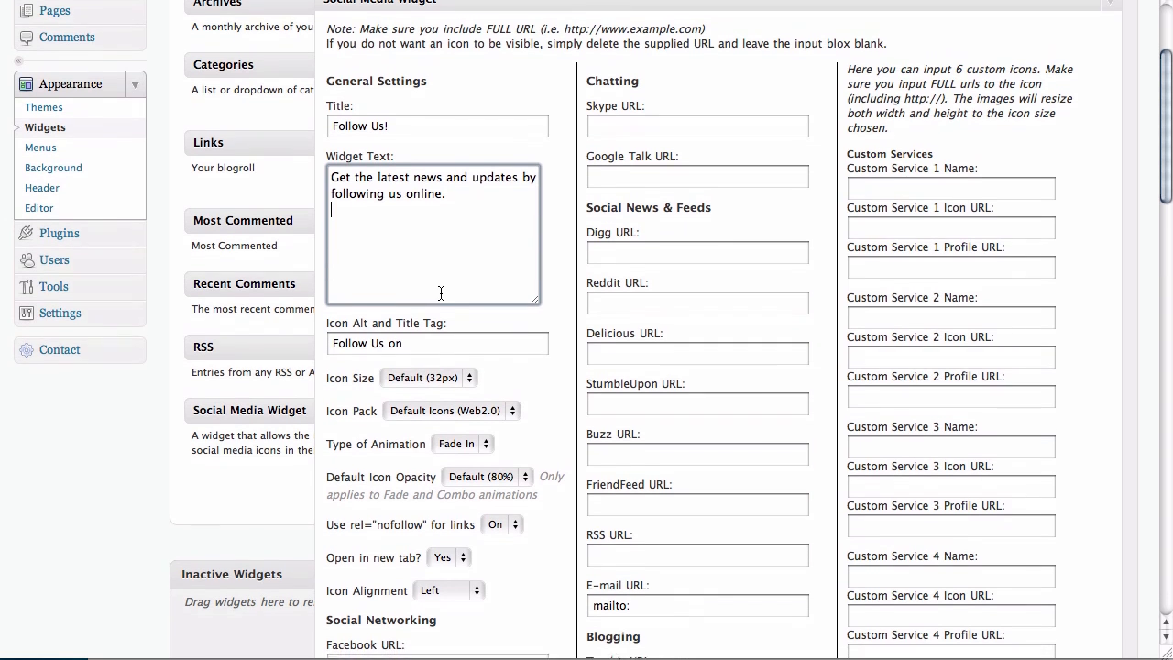
{"action": "scroll", "coordinate": [440, 288], "scroll_direction": "down", "scroll_amount": 6}
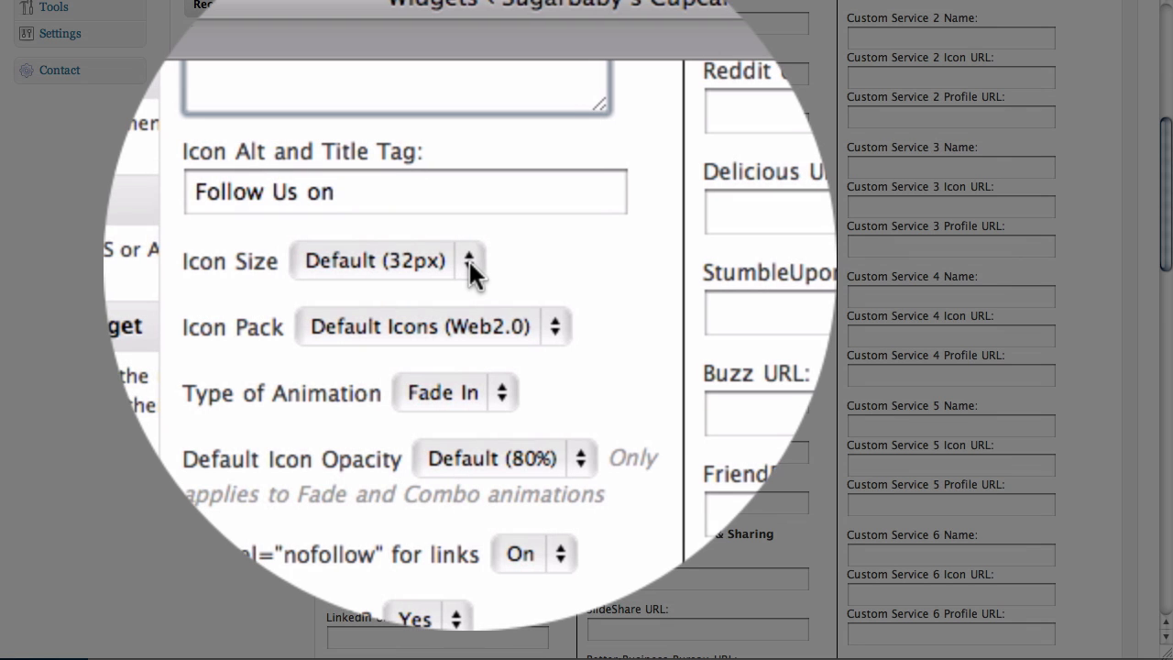
{"action": "left_click", "coordinate": [469, 260]}
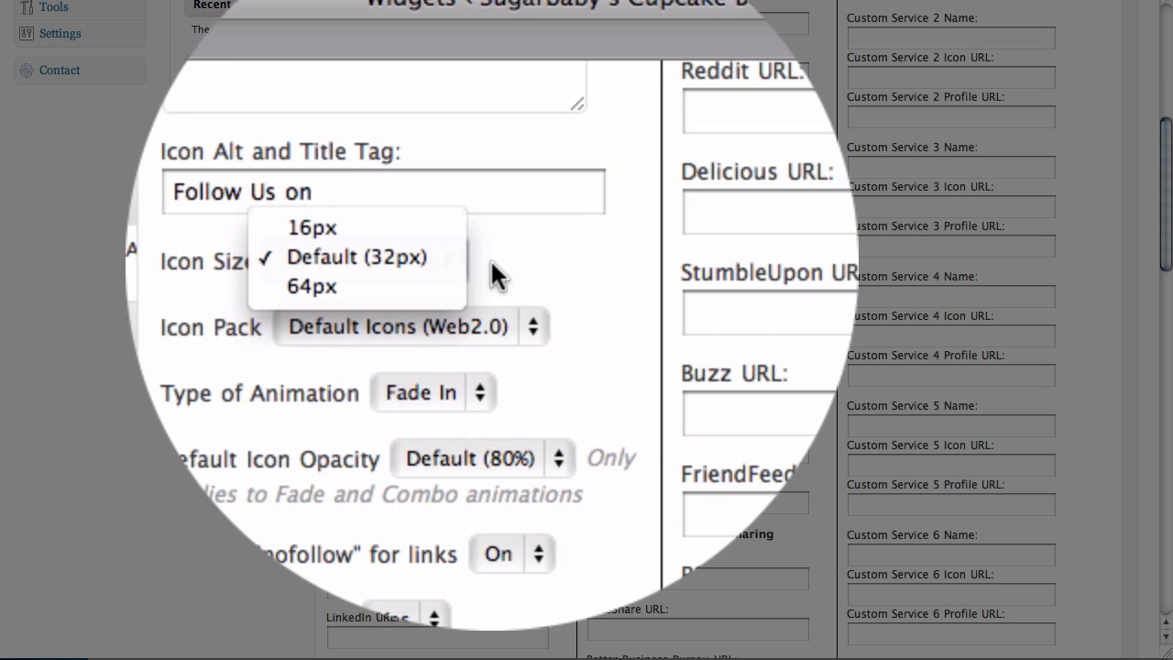
{"action": "left_click", "coordinate": [491, 258]}
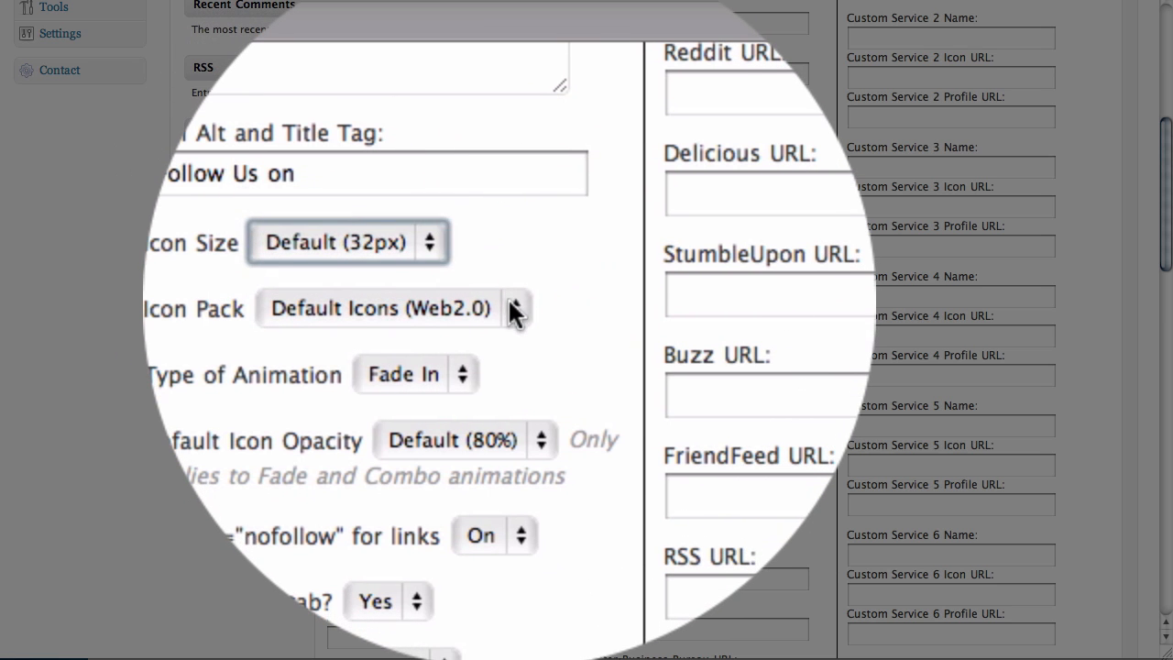
{"action": "left_click", "coordinate": [508, 298]}
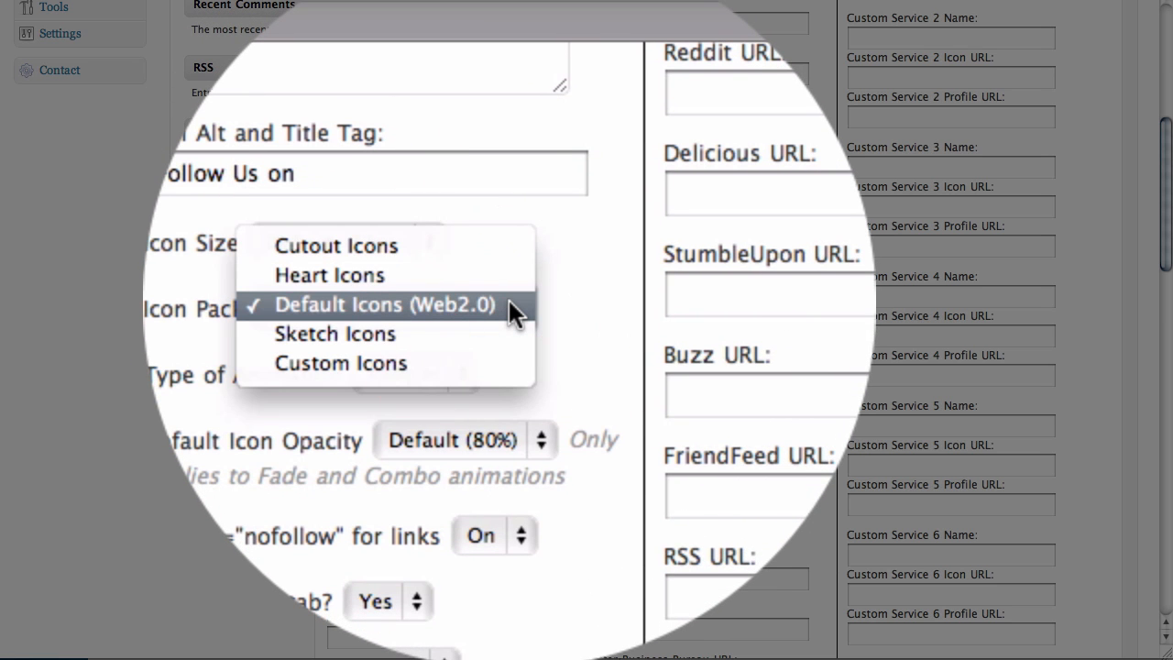
{"action": "left_click", "coordinate": [530, 297]}
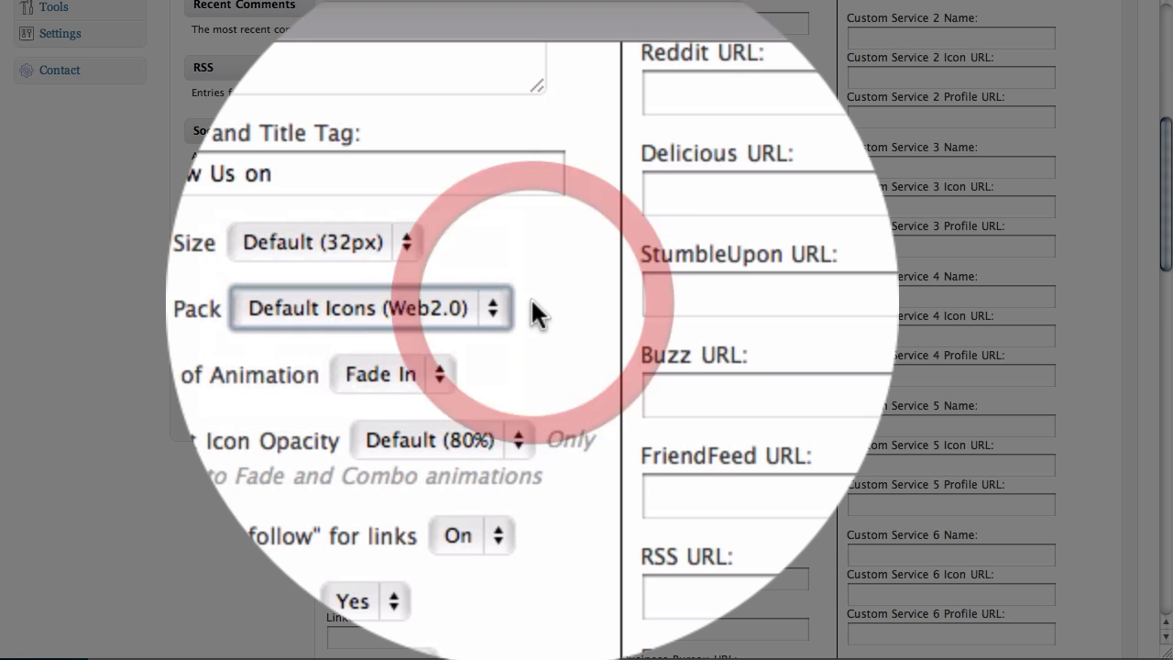
Scroll down to the Social Networking URL fields and bring the notes back to the front.
{"action": "scroll", "coordinate": [536, 150], "scroll_direction": "down", "scroll_amount": 1}
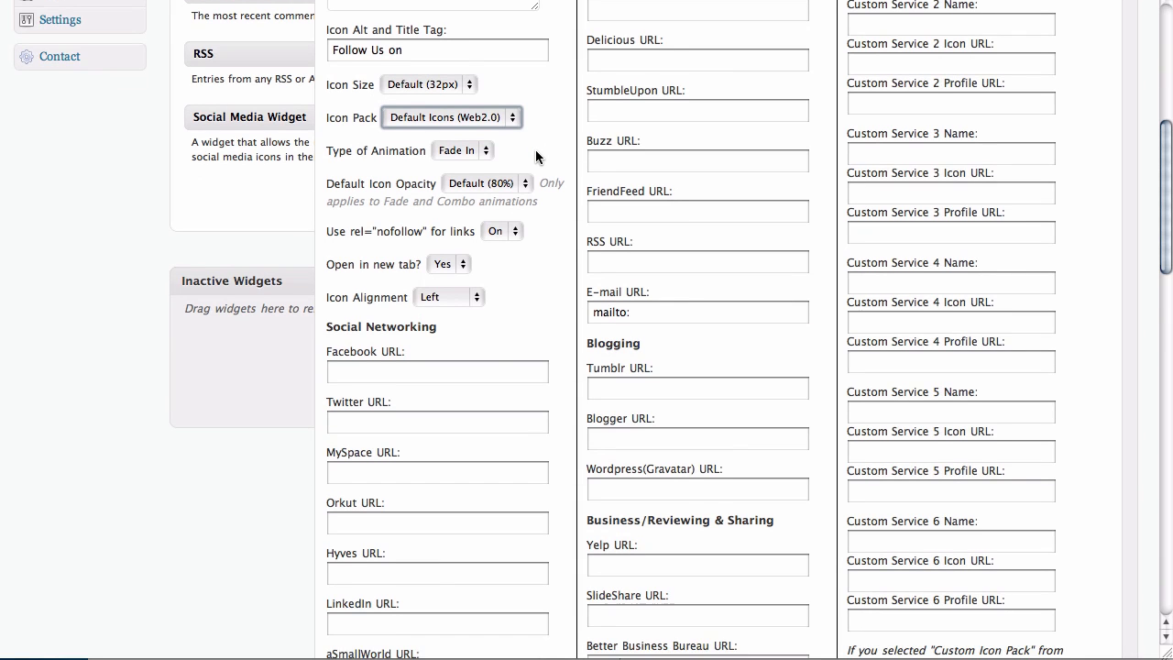
{"action": "scroll", "coordinate": [536, 156], "scroll_direction": "down", "scroll_amount": 6}
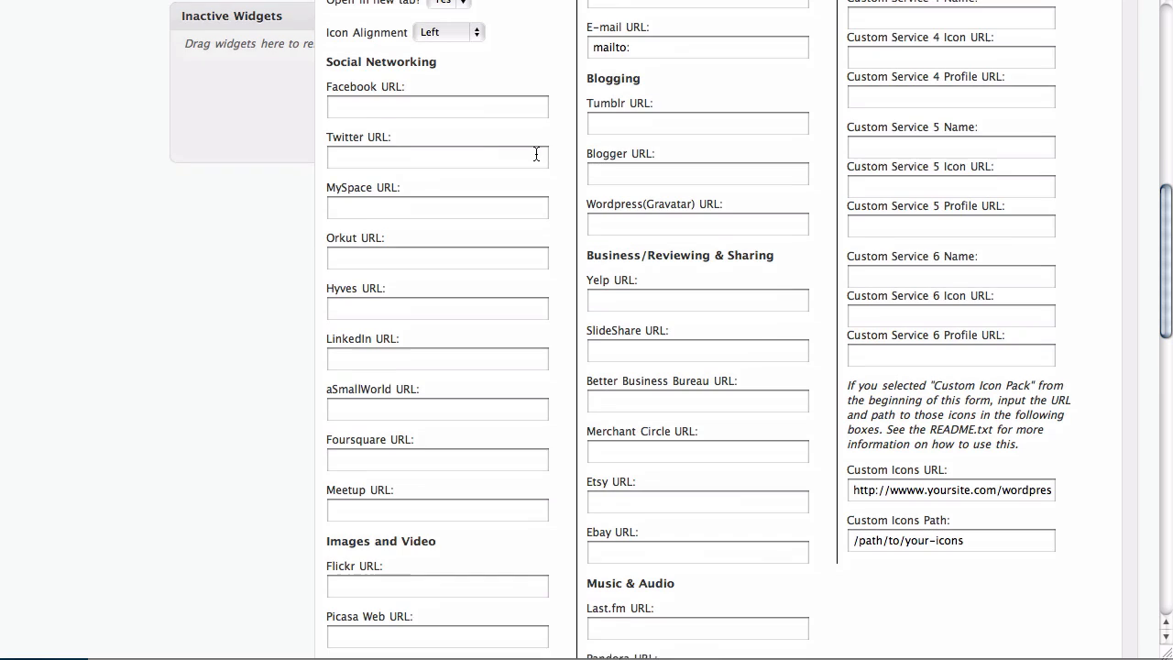
{"action": "scroll", "coordinate": [536, 151], "scroll_direction": "down", "scroll_amount": 1}
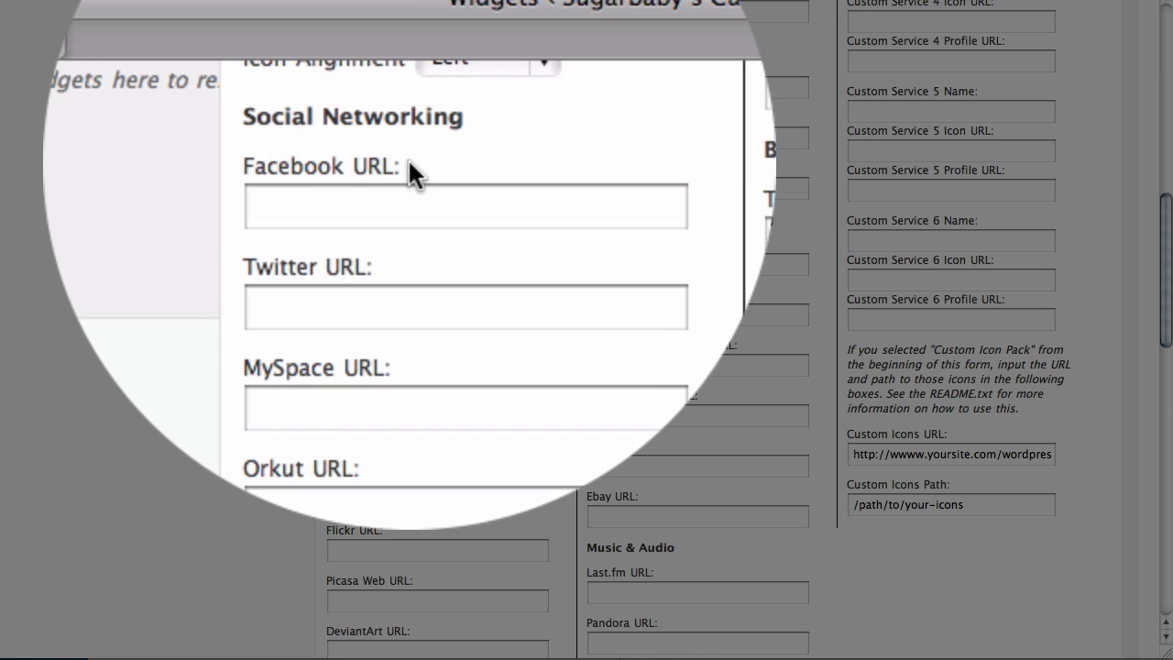
{"action": "key", "text": "super+Tab"}
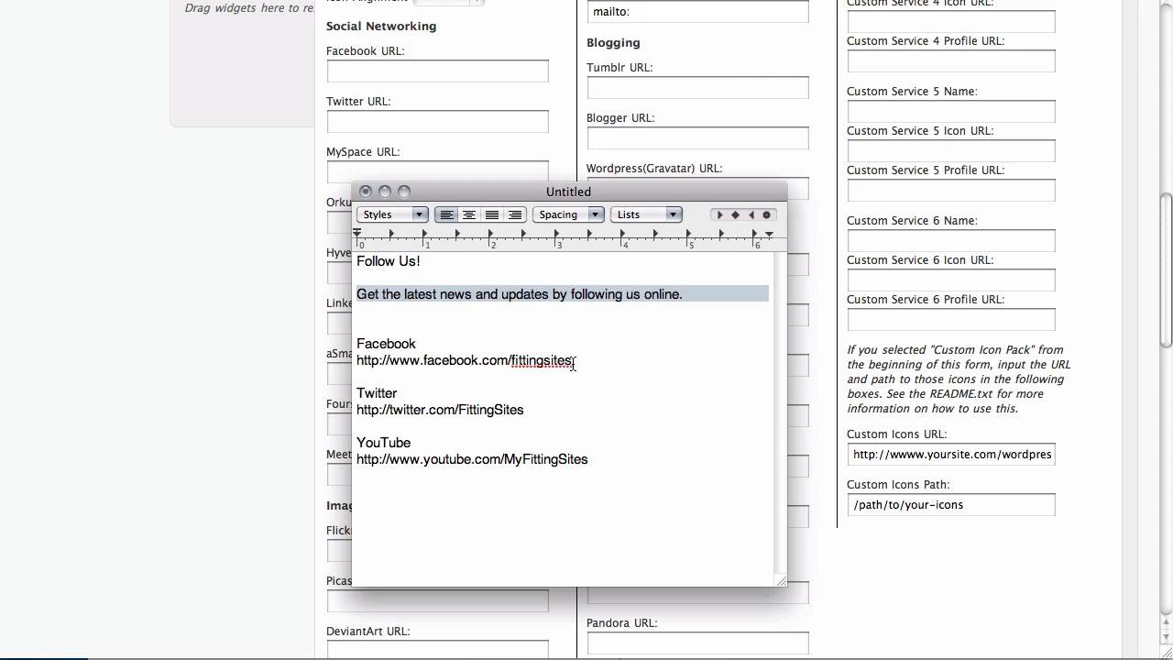
Copy the Facebook profile link from the notes into the Facebook URL field.
{"action": "left_click_drag", "start_coordinate": [573, 362], "coordinate": [357, 361]}
{"action": "key", "text": "super+c"}
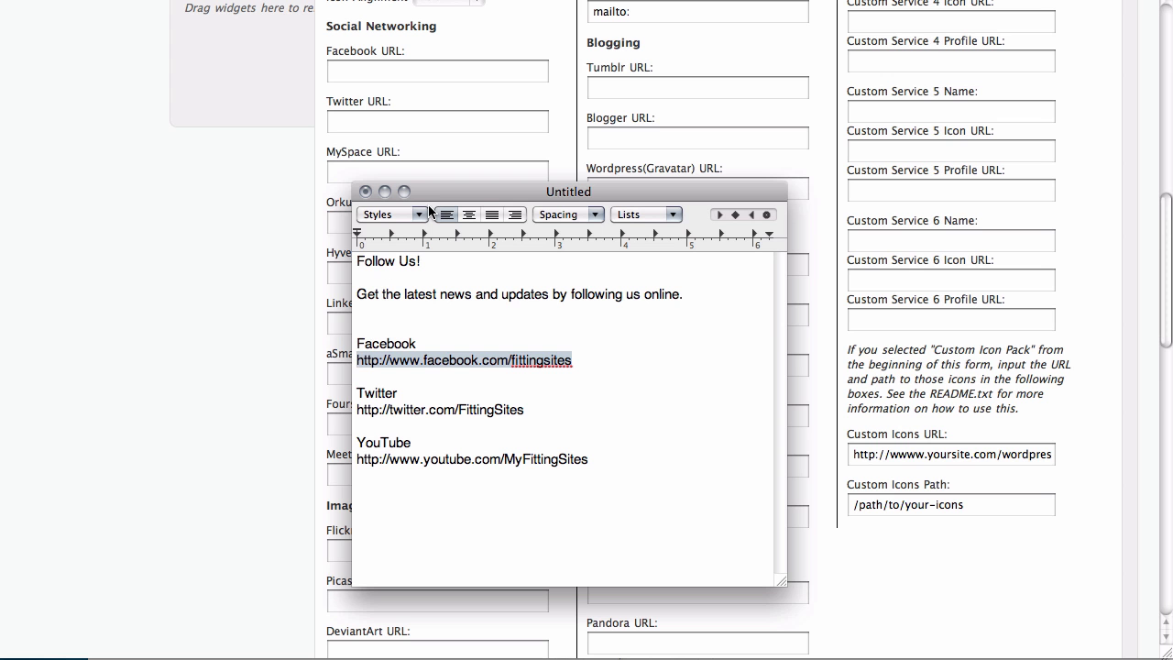
{"action": "left_click", "coordinate": [389, 66]}
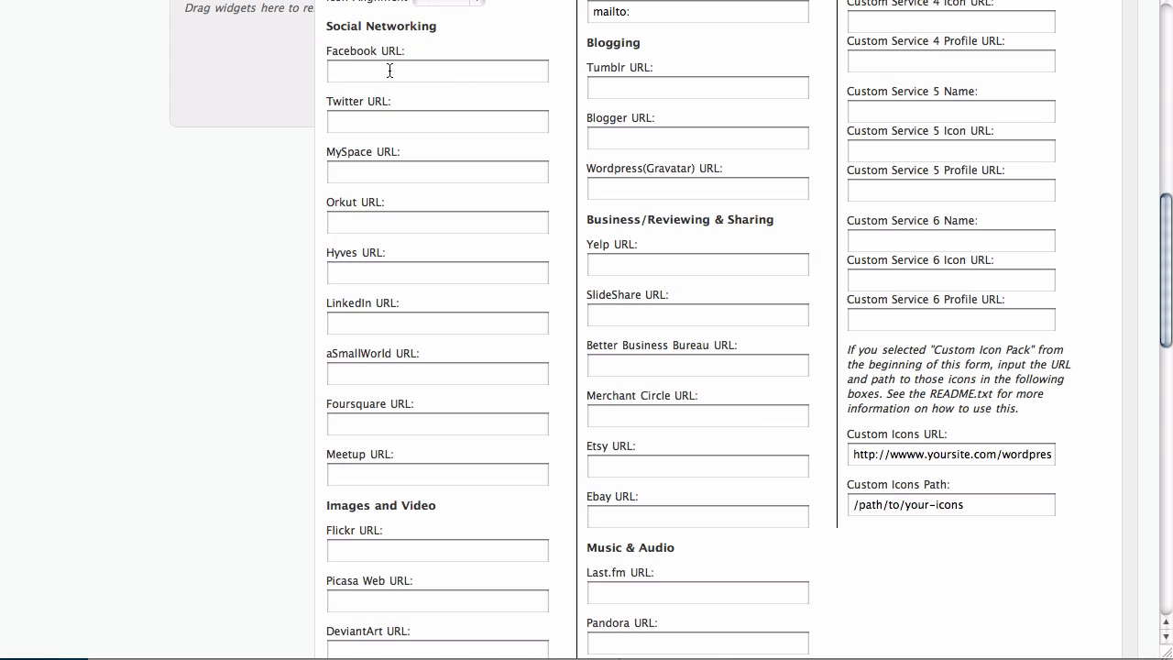
{"action": "left_click", "coordinate": [390, 71]}
{"action": "key", "text": "super+v"}
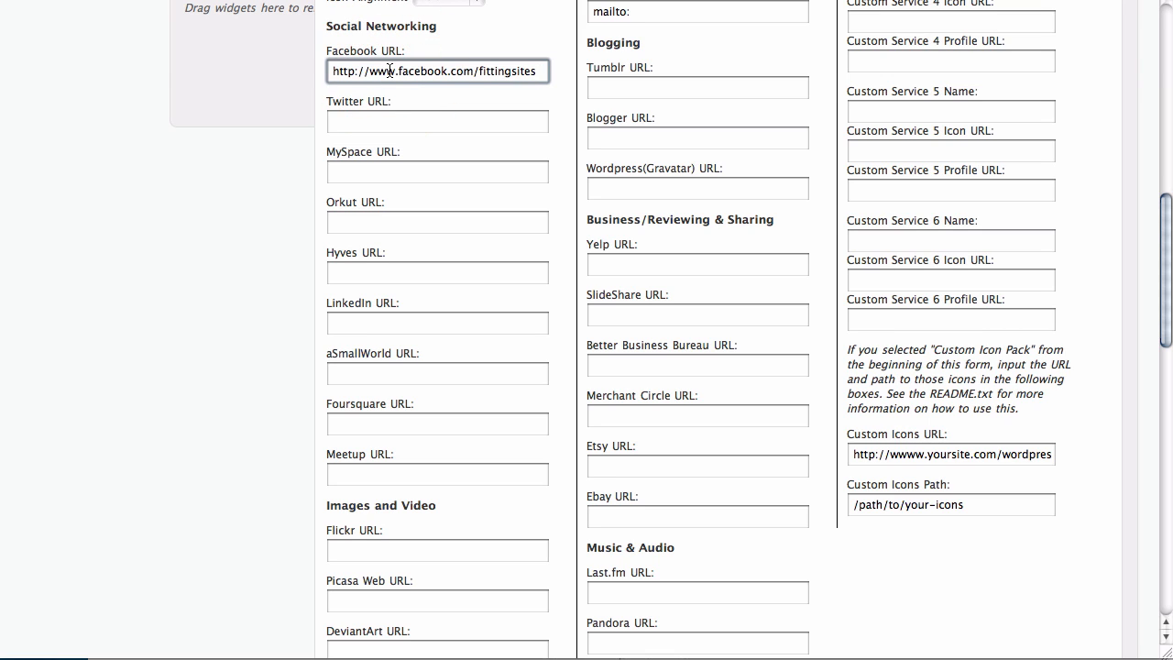
{"action": "left_click", "coordinate": [315, 152]}
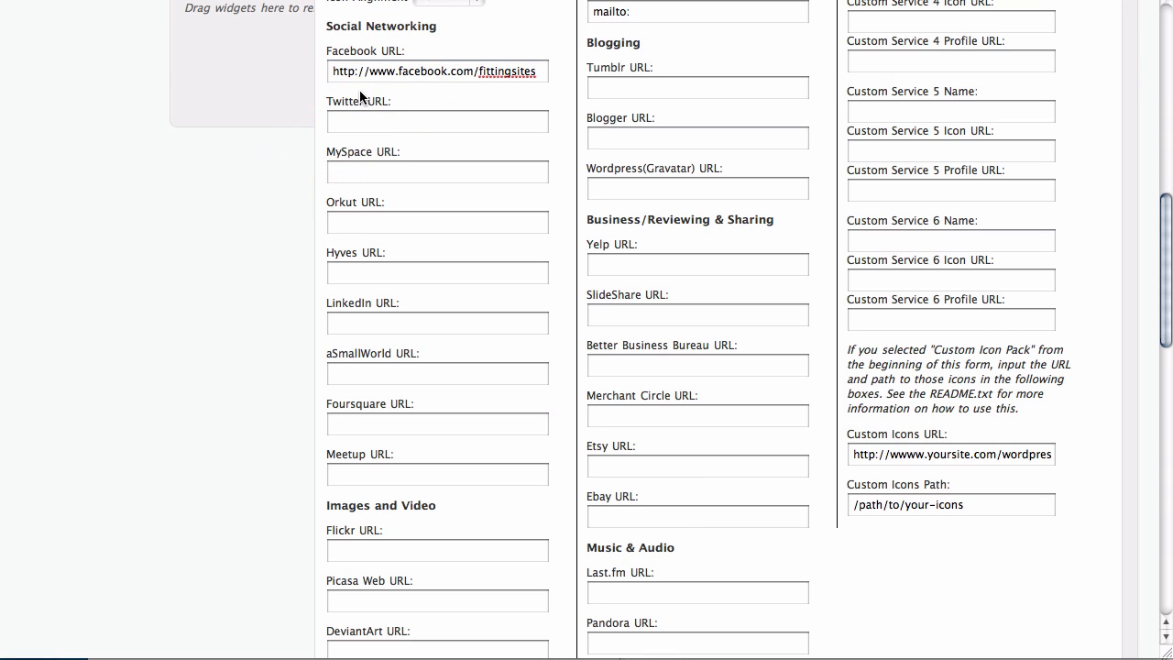
Copy the Twitter profile link from the notes into the Twitter URL field.
{"action": "key", "text": "super+Tab"}
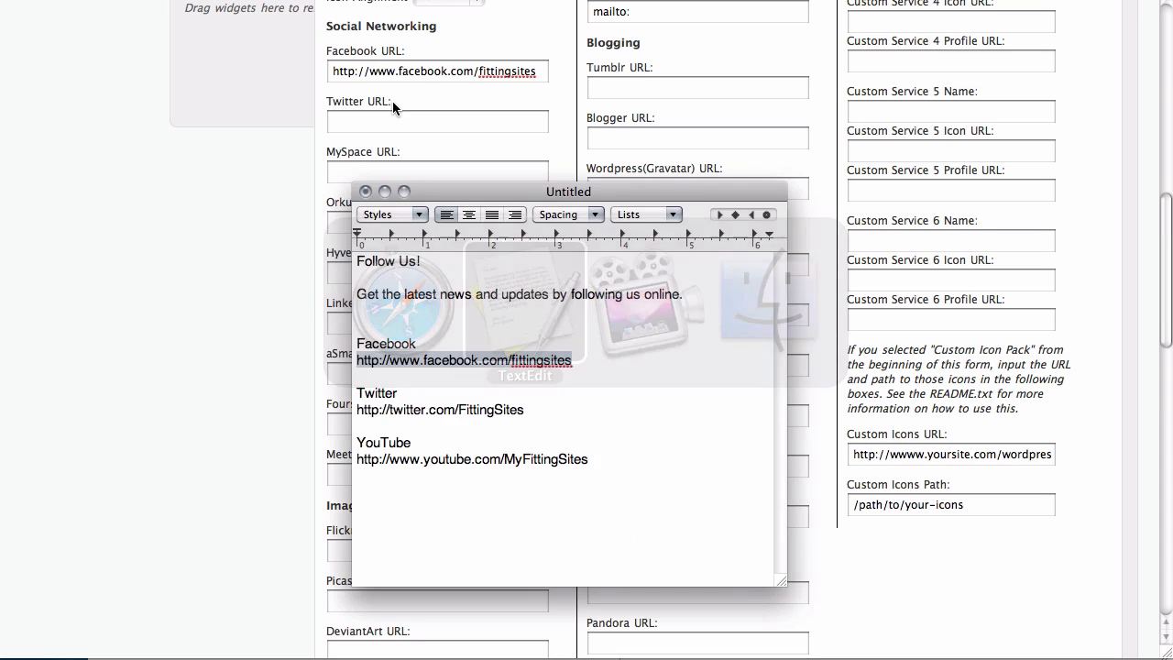
{"action": "triple_click", "coordinate": [523, 411]}
{"action": "key", "text": "super+c"}
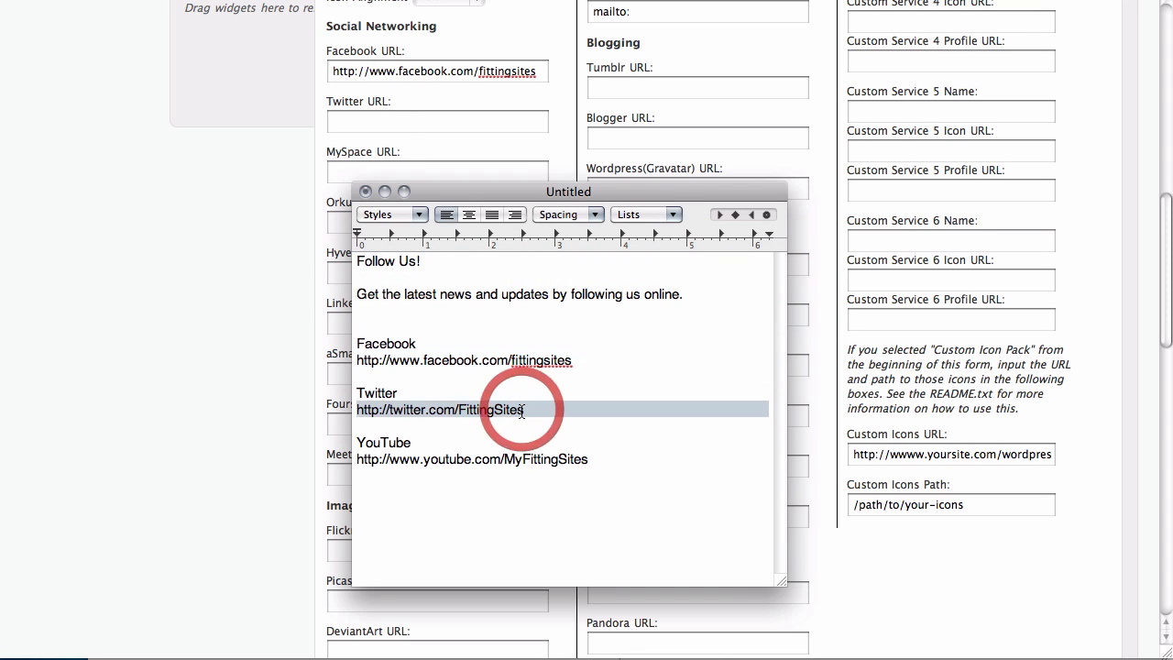
{"action": "key", "text": "super+Tab"}
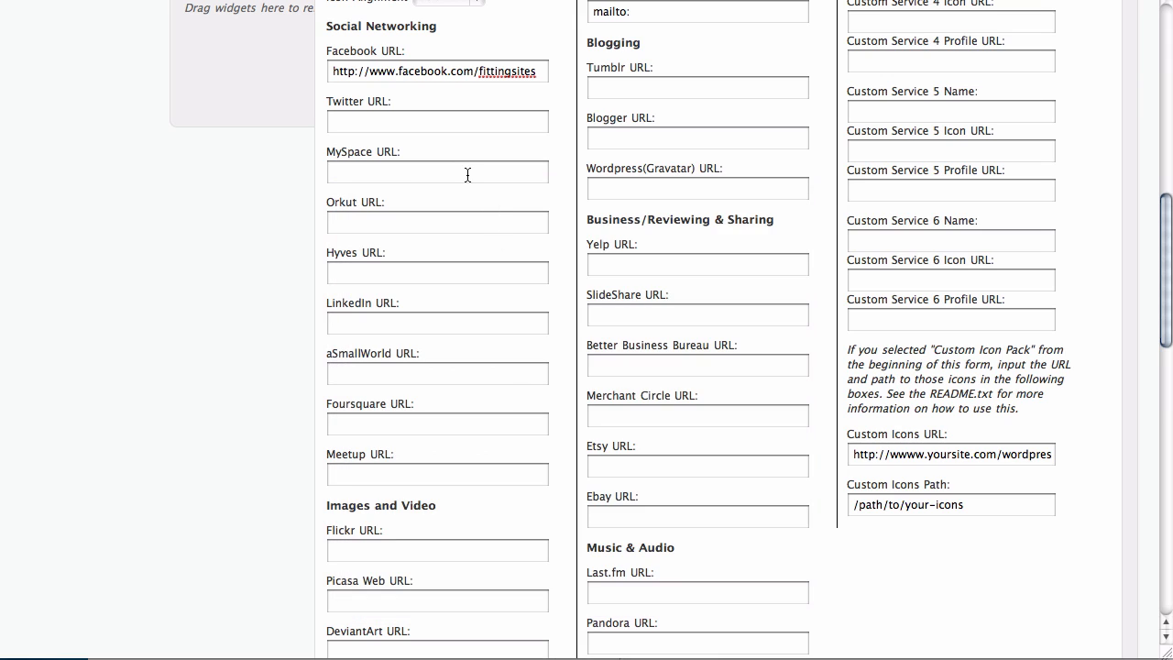
{"action": "left_click", "coordinate": [438, 125]}
{"action": "key", "text": "super+v"}
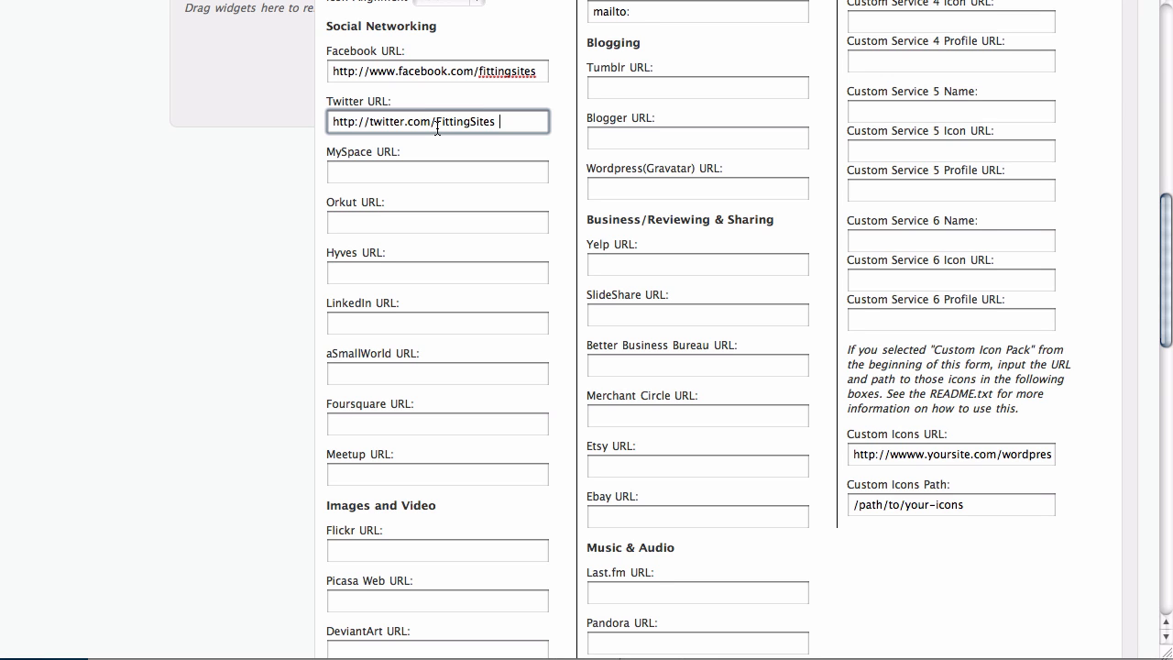
{"action": "scroll", "coordinate": [436, 130], "scroll_direction": "down", "scroll_amount": 5}
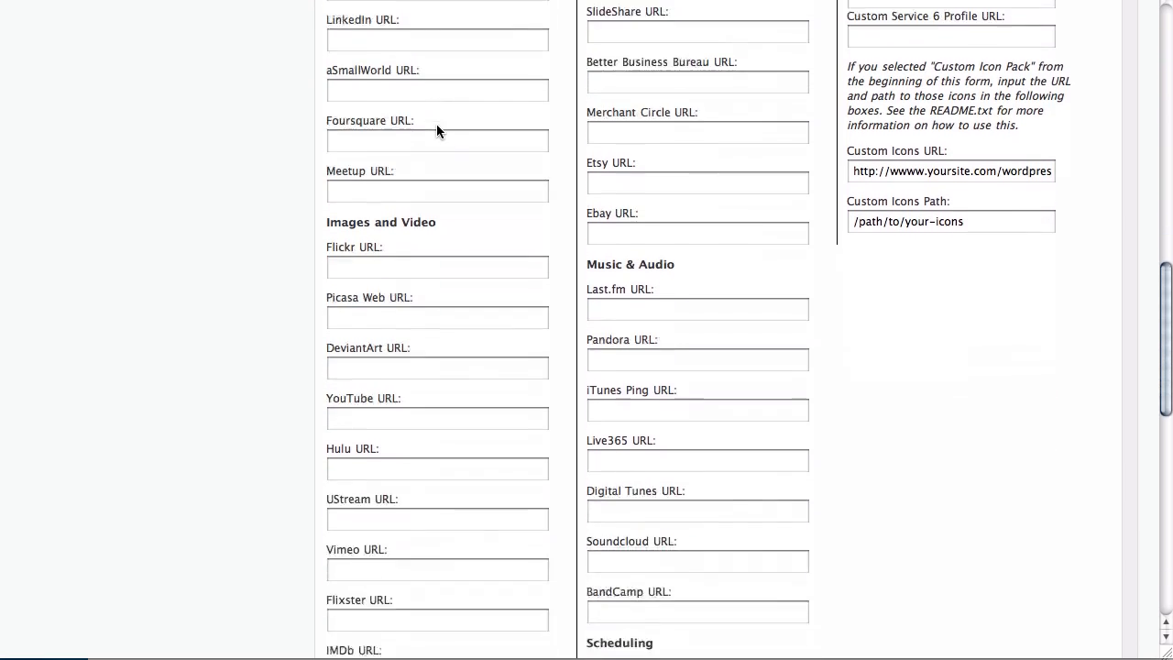
{"action": "scroll", "coordinate": [436, 130], "scroll_direction": "down", "scroll_amount": 5}
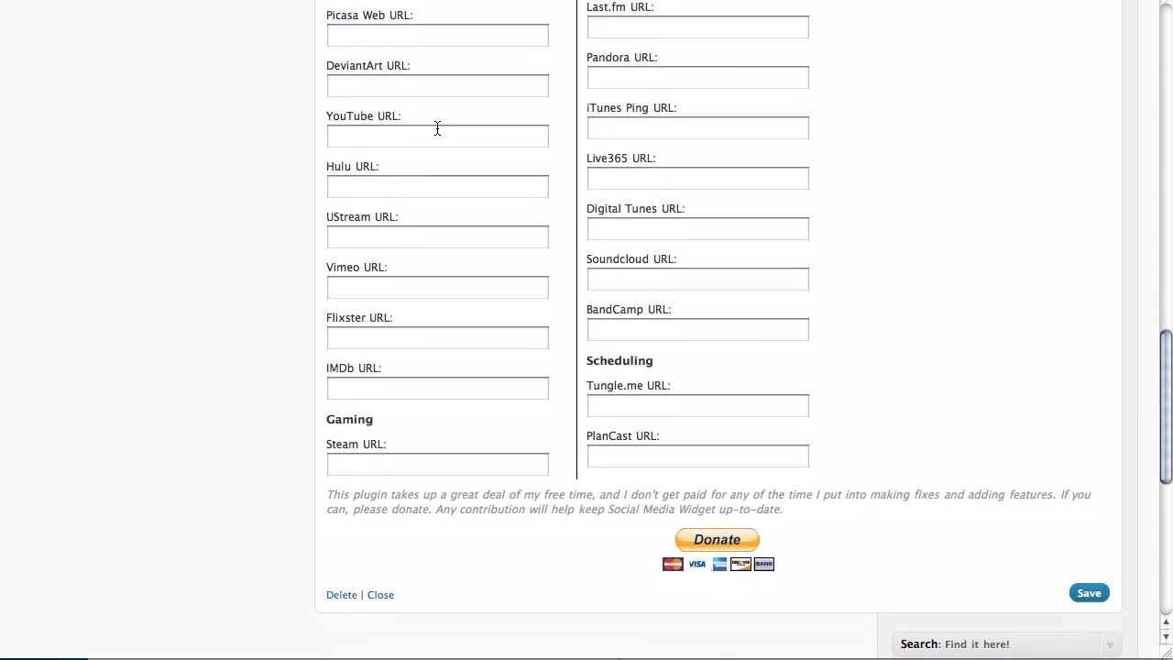
{"action": "scroll", "coordinate": [437, 128], "scroll_direction": "down", "scroll_amount": 1}
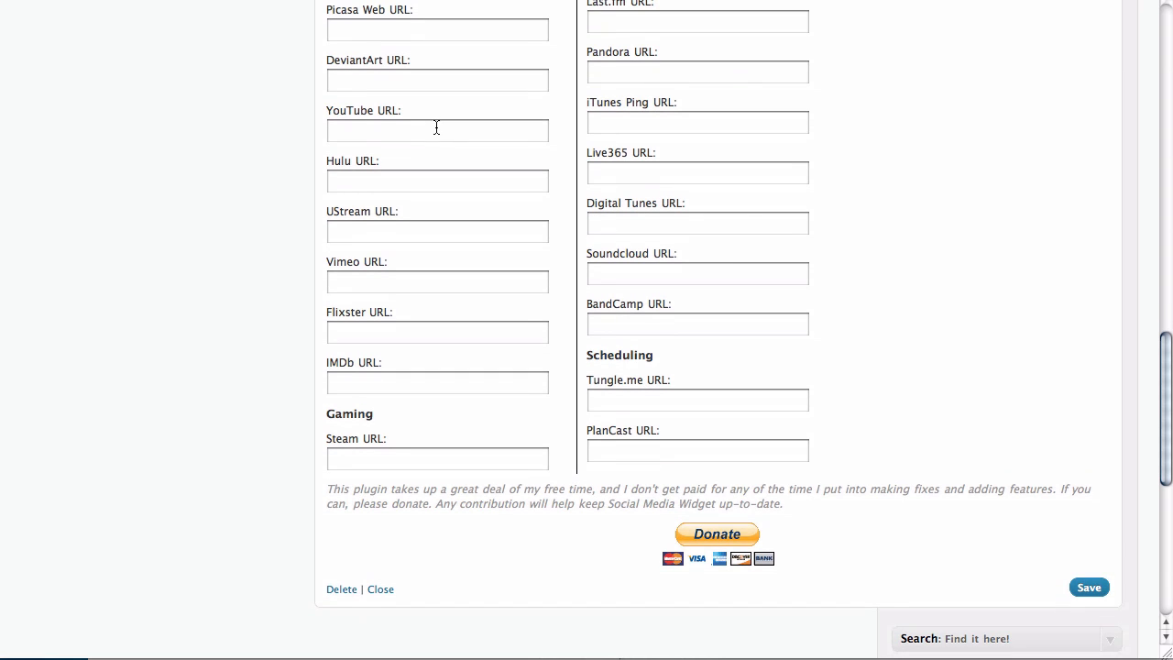
{"action": "left_click", "coordinate": [410, 110]}
{"action": "key", "text": "super+Tab"}
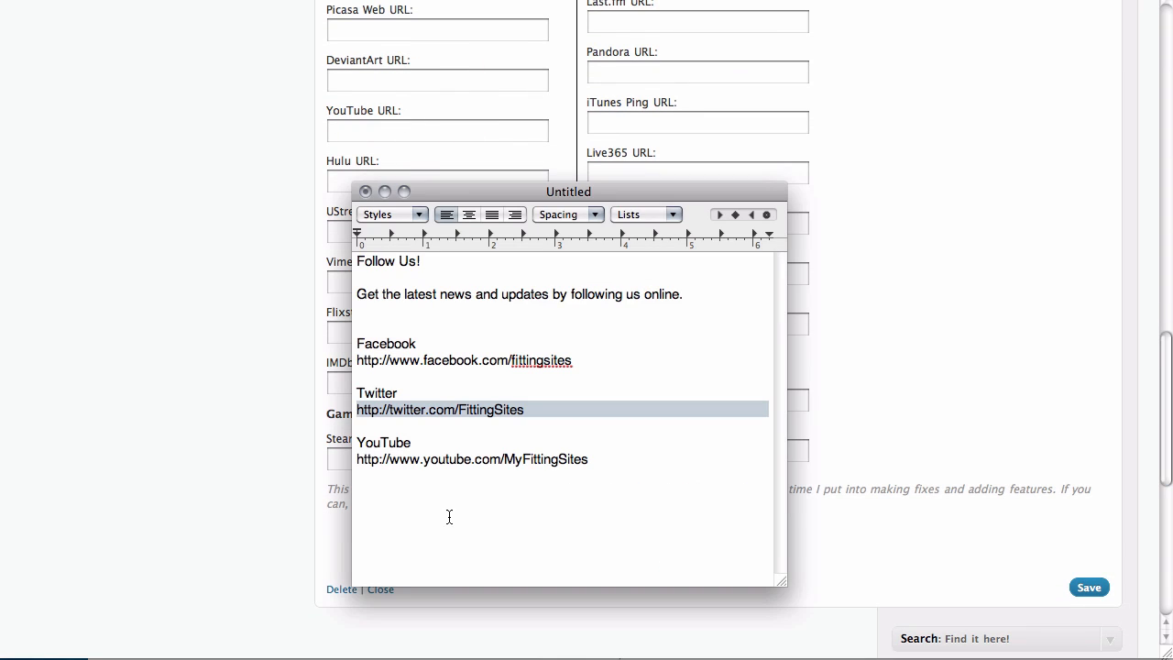
{"action": "left_click", "coordinate": [427, 460]}
{"action": "triple_click", "coordinate": [427, 460]}
{"action": "key", "text": "super+c"}
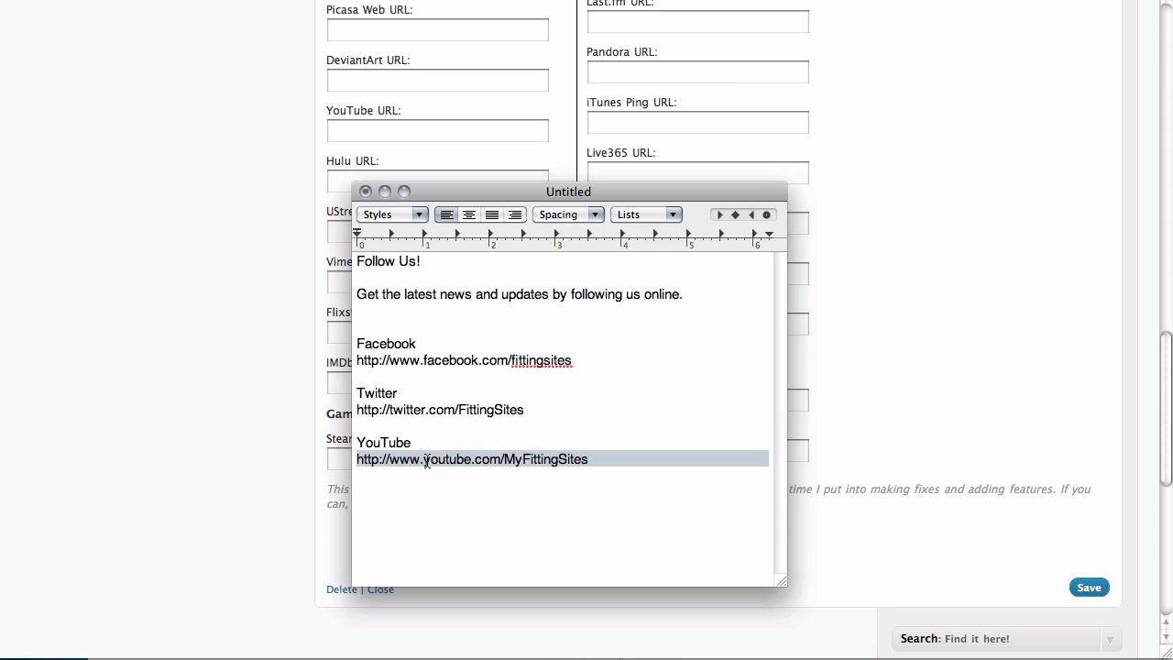
{"action": "key", "text": "super+Tab"}
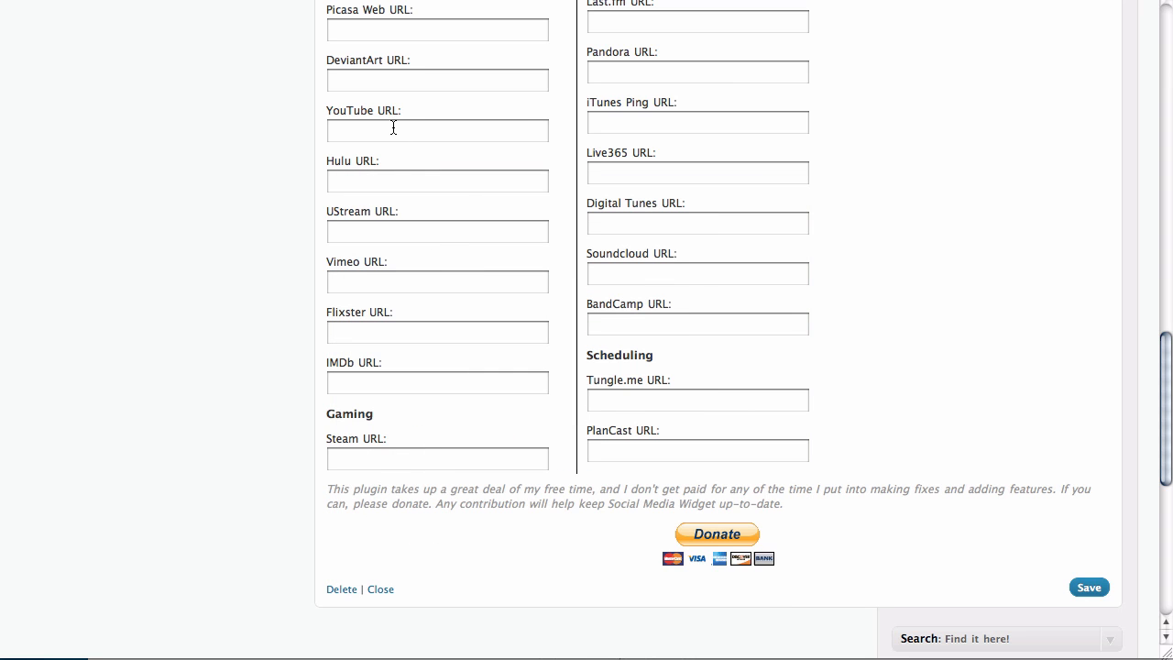
{"action": "left_click", "coordinate": [394, 128]}
{"action": "key", "text": "super+v"}
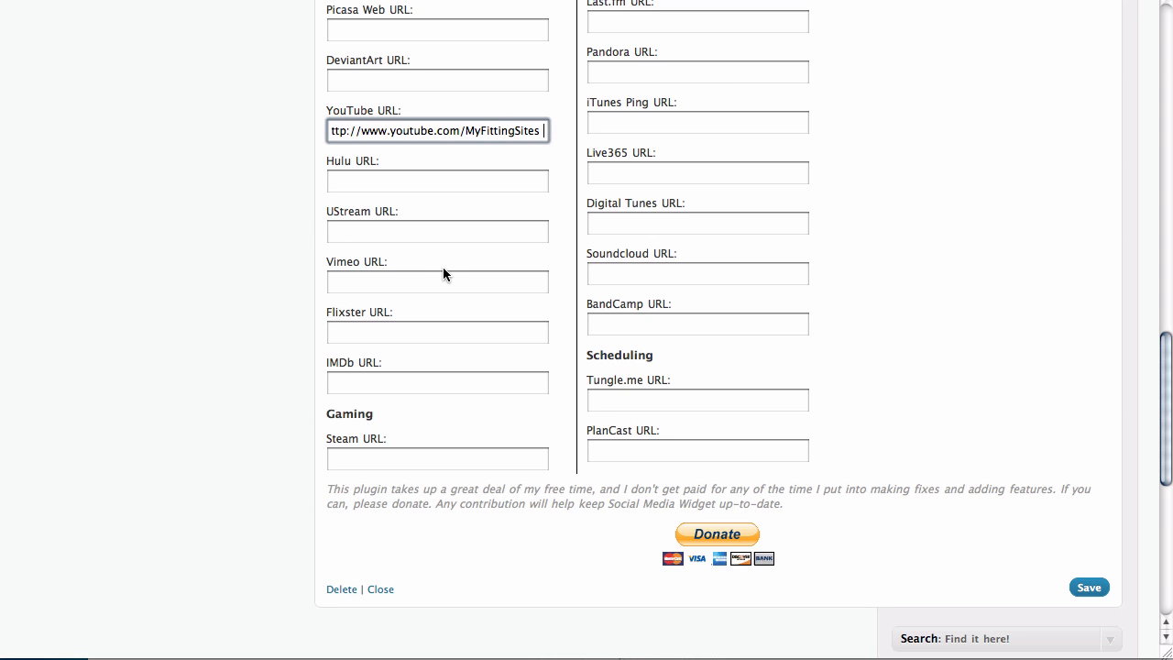
Type the site's contact e-mail address after 'mailto:' in the E-mail URL field.
{"action": "scroll", "coordinate": [442, 273], "scroll_direction": "down", "scroll_amount": 2}
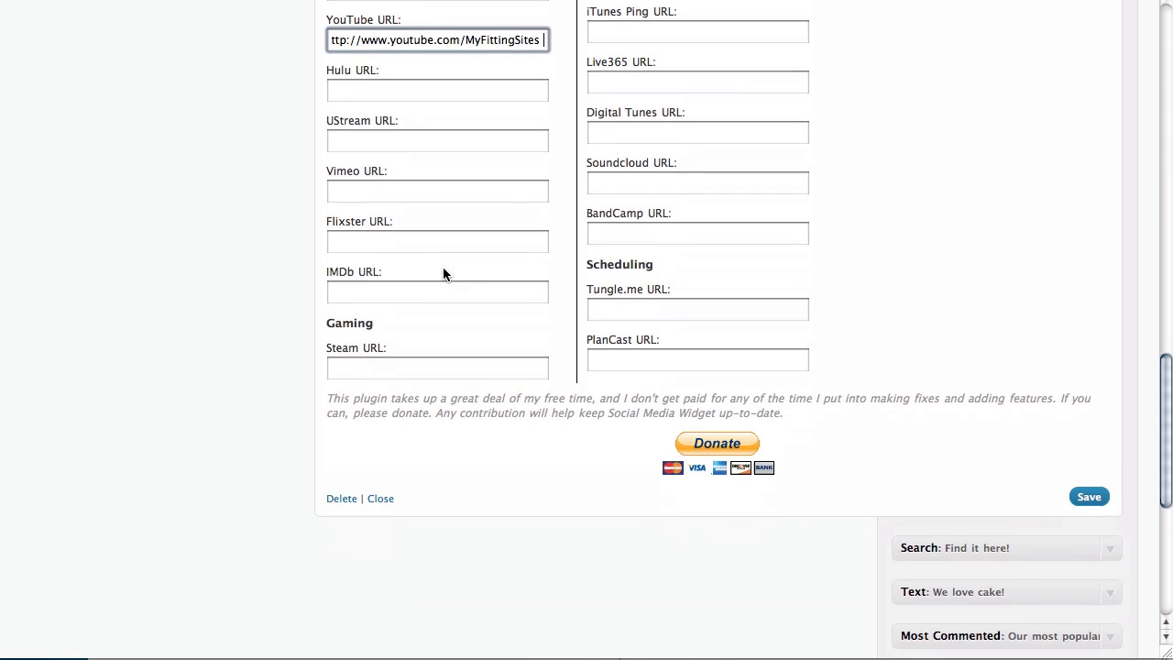
{"action": "scroll", "coordinate": [442, 272], "scroll_direction": "up", "scroll_amount": 5}
{"action": "scroll", "coordinate": [442, 271], "scroll_direction": "up", "scroll_amount": 10}
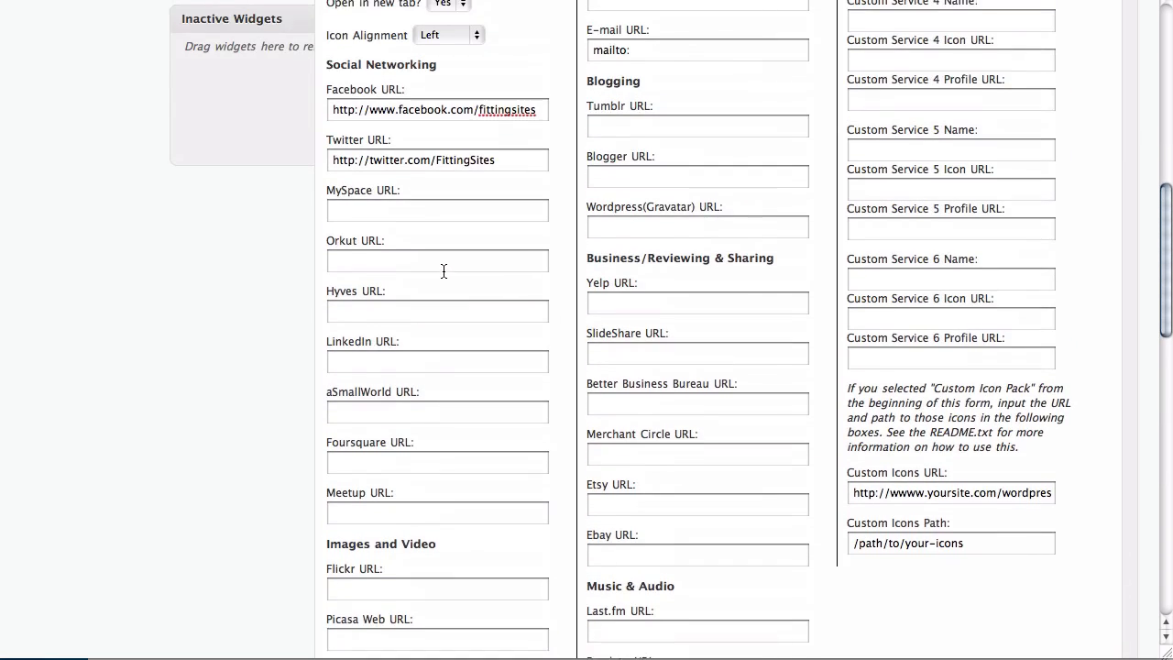
{"action": "scroll", "coordinate": [442, 268], "scroll_direction": "up", "scroll_amount": 3}
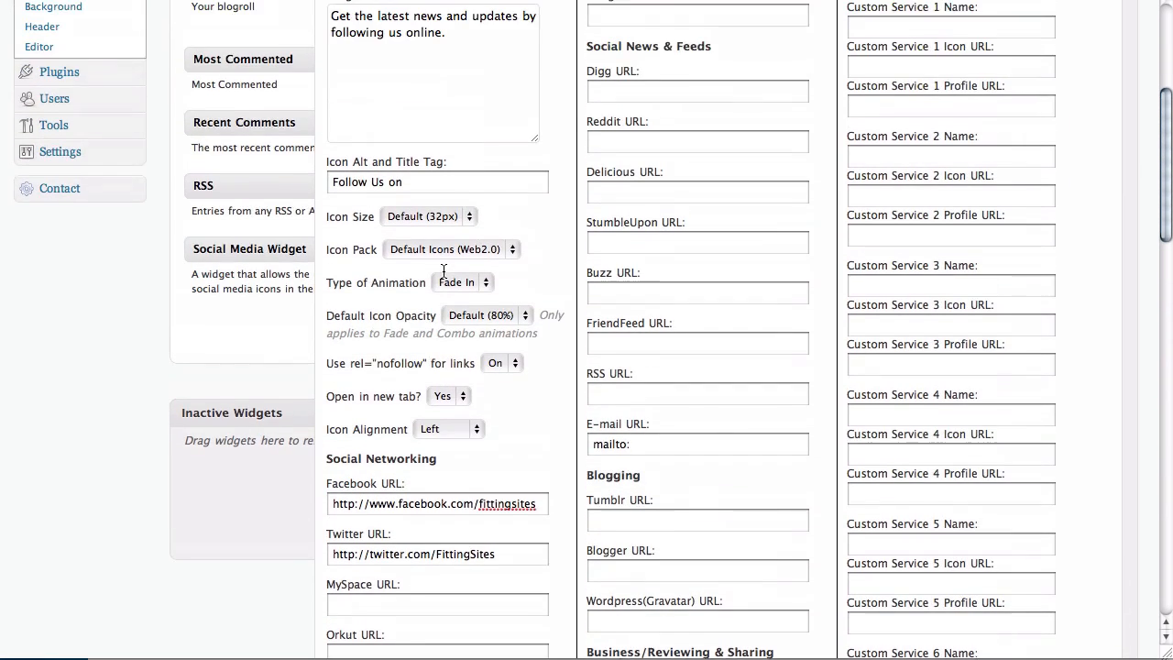
{"action": "scroll", "coordinate": [443, 271], "scroll_direction": "up", "scroll_amount": 3}
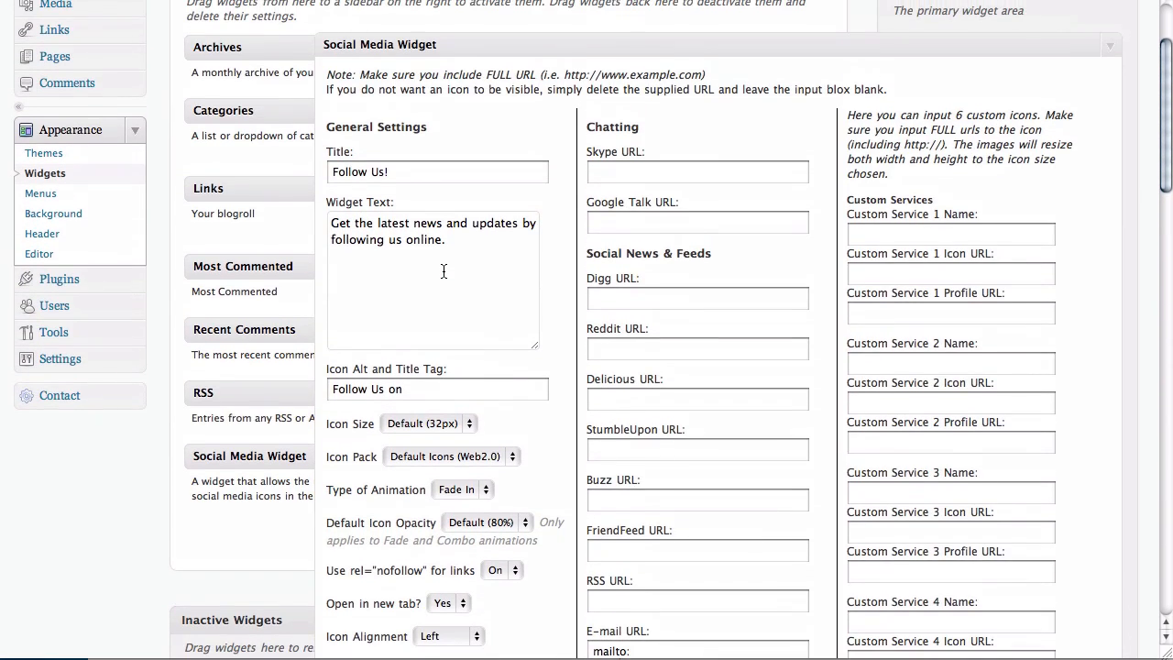
{"action": "scroll", "coordinate": [443, 271], "scroll_direction": "down", "scroll_amount": 6}
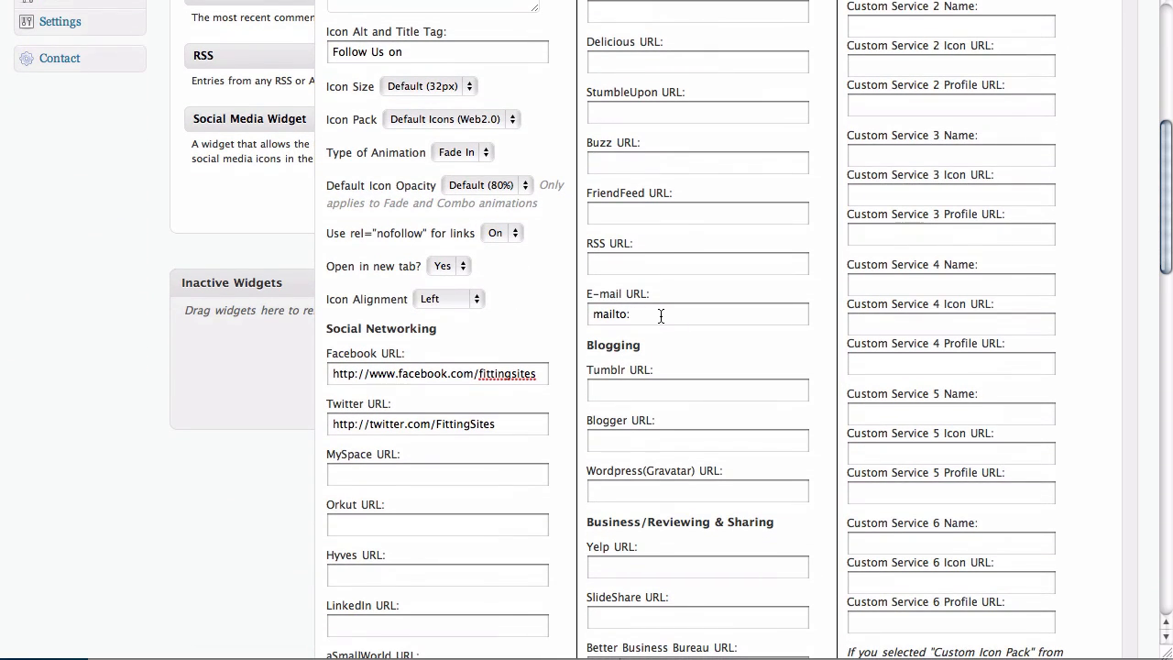
{"action": "triple_click", "coordinate": [661, 315]}
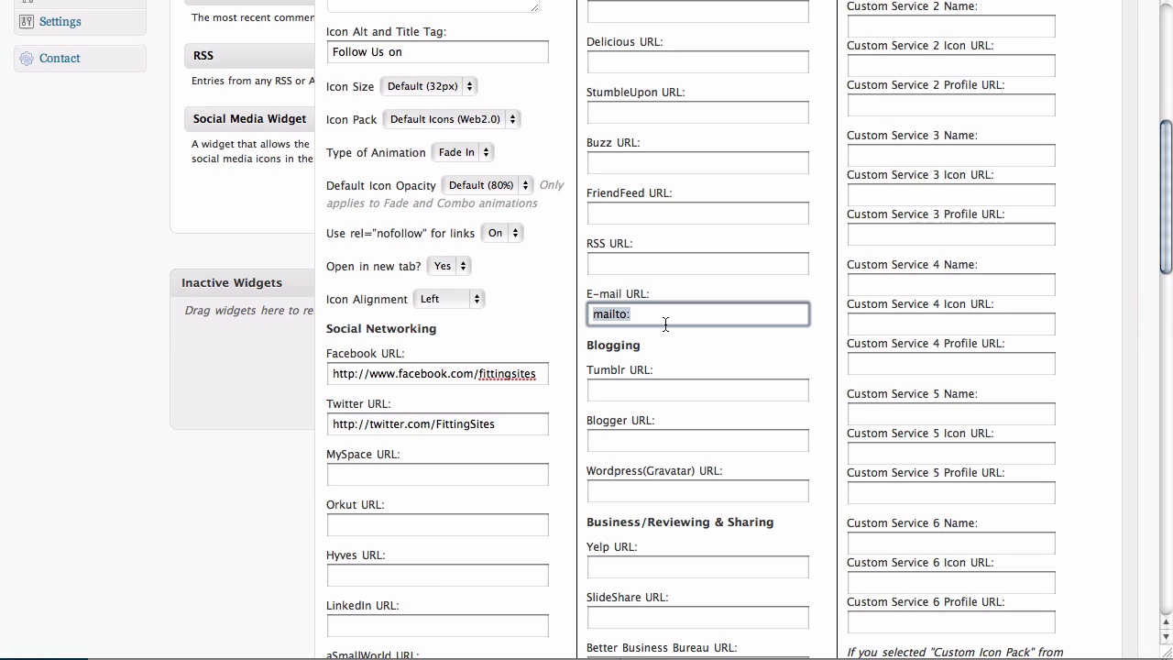
{"action": "left_click", "coordinate": [666, 323]}
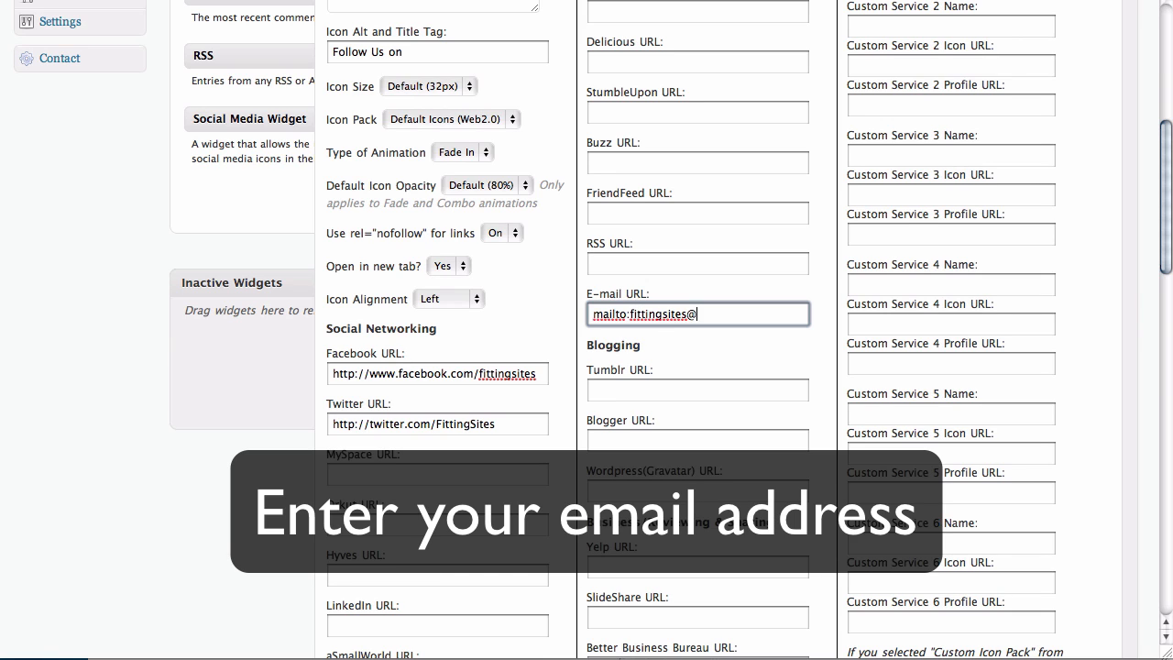
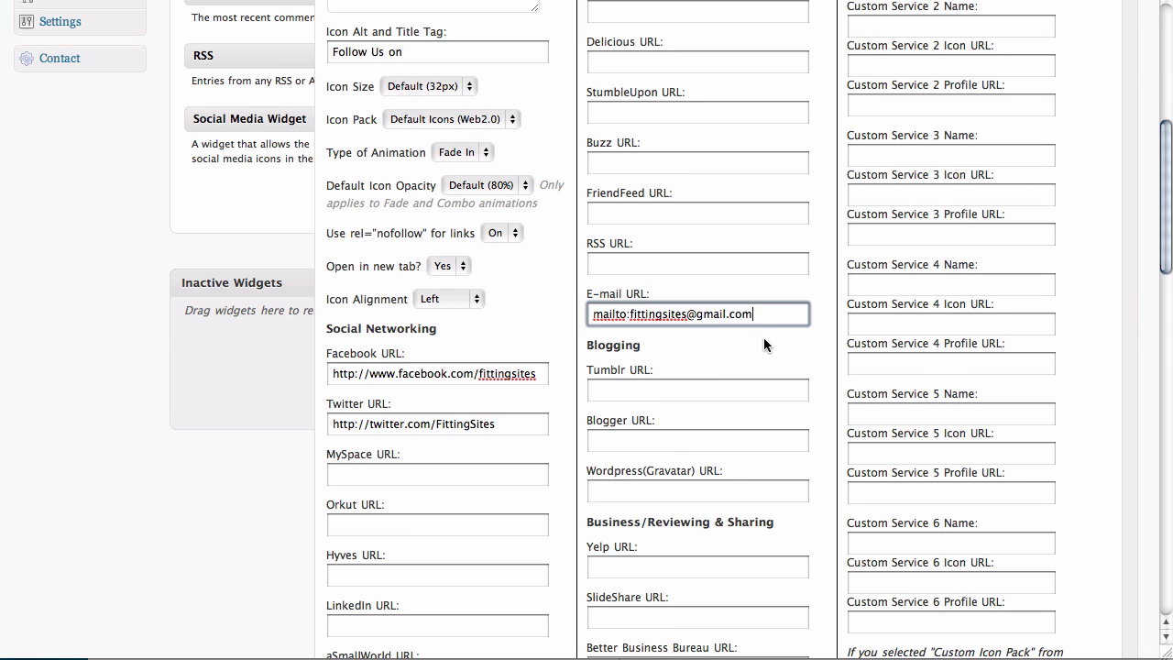
Leave the Custom Icons URL and Path at their placeholders and save the Social Media Widget.
{"action": "scroll", "coordinate": [764, 337], "scroll_direction": "down", "scroll_amount": 10}
{"action": "scroll", "coordinate": [764, 341], "scroll_direction": "down", "scroll_amount": 3}
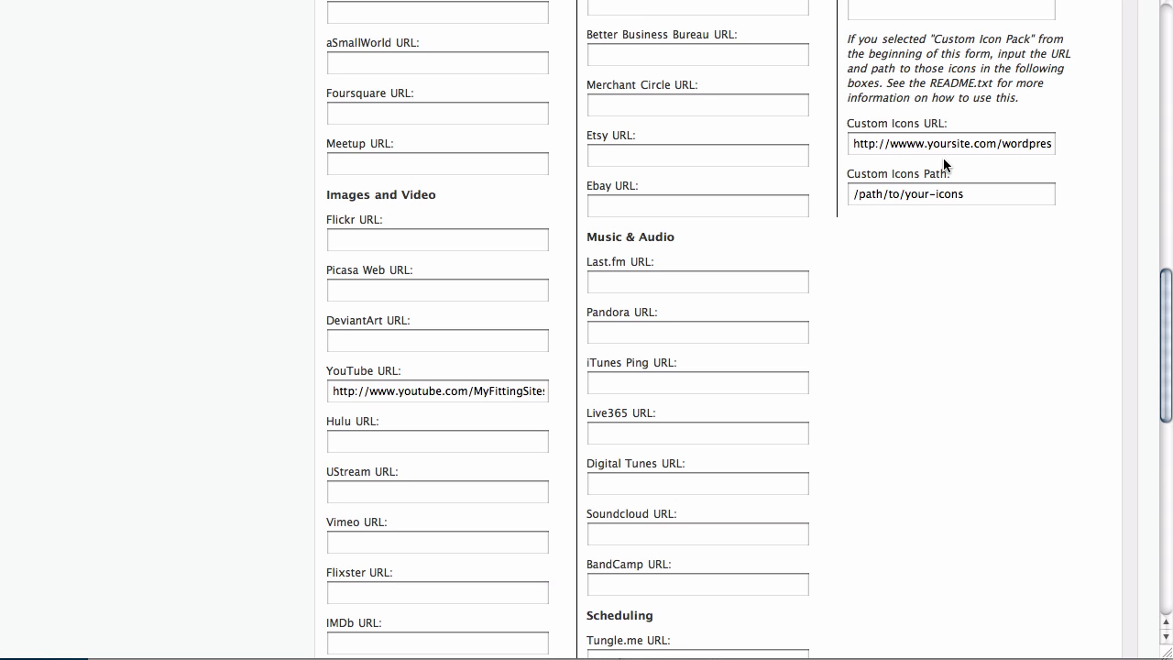
{"action": "scroll", "coordinate": [945, 165], "scroll_direction": "down", "scroll_amount": 10}
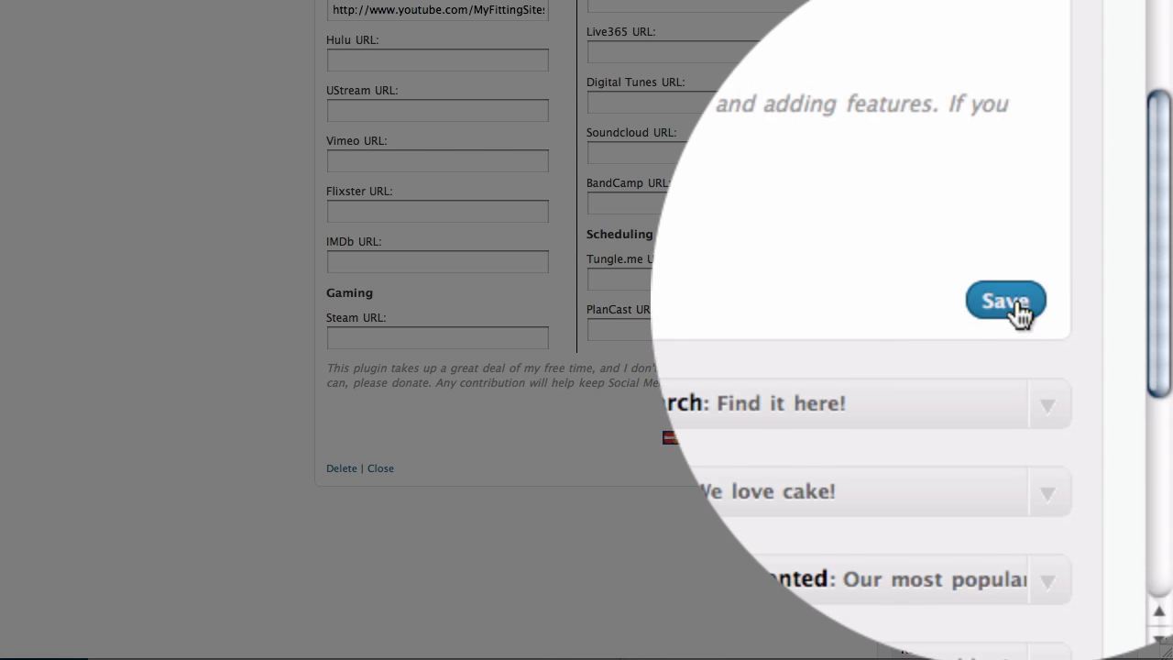
{"action": "left_click", "coordinate": [1019, 308]}
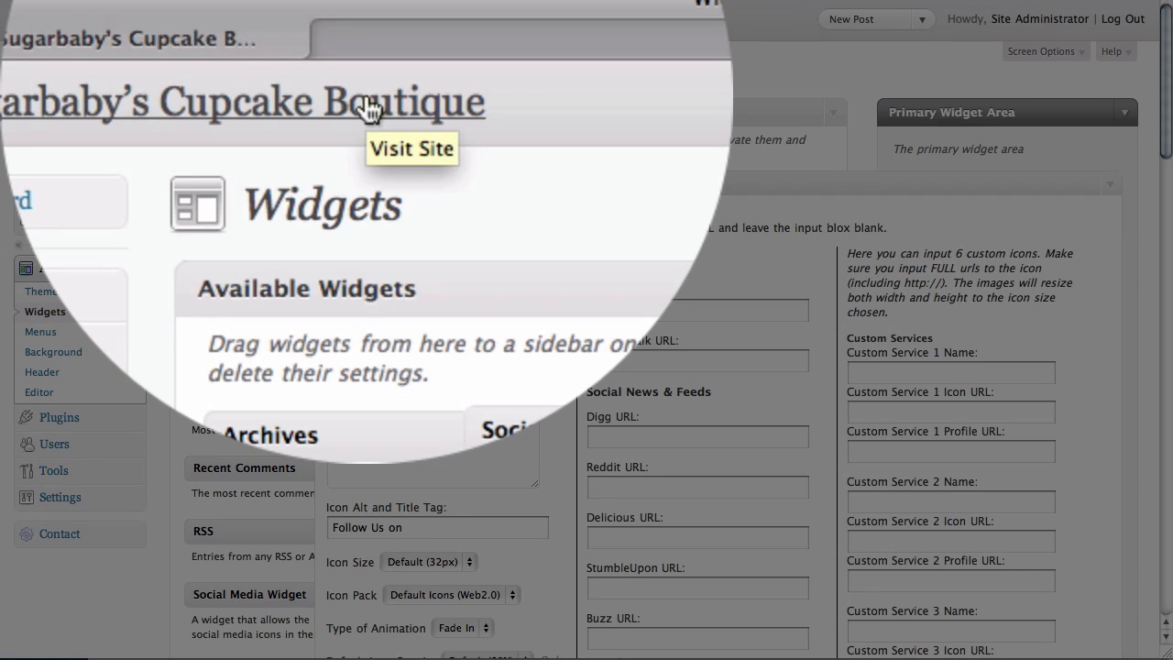
On the live cupcake site, confirm the Follow Us! Twitter icon opens the Twitter profile, then return home.
{"action": "left_click", "coordinate": [266, 19]}
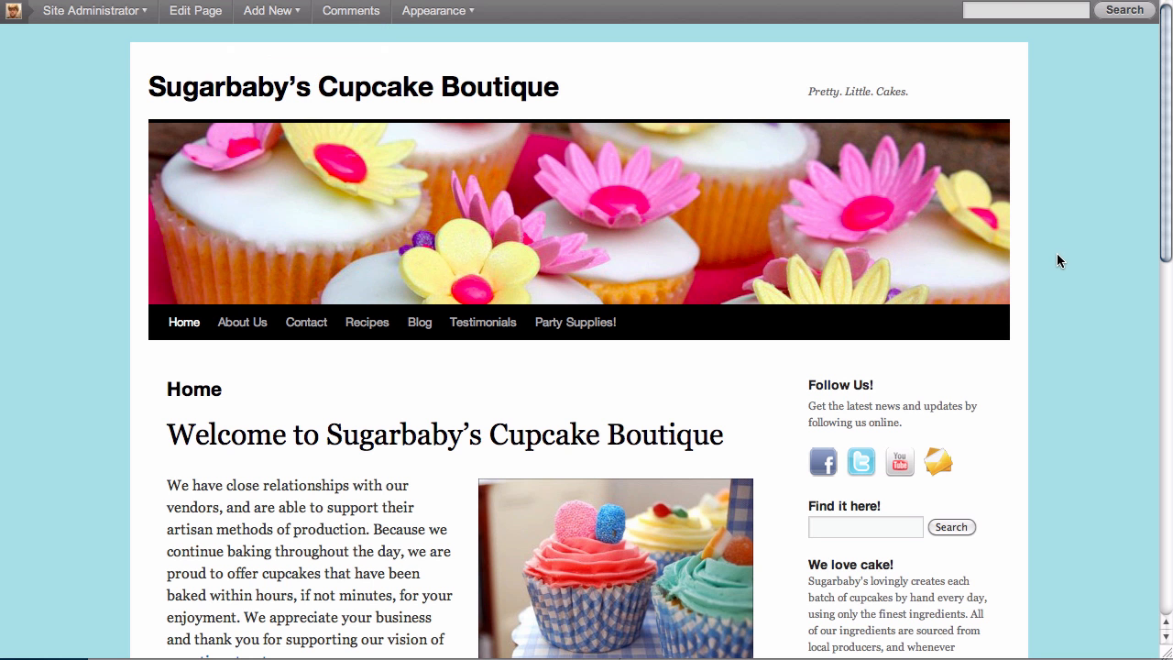
{"action": "scroll", "coordinate": [1058, 261], "scroll_direction": "down", "scroll_amount": 3}
{"action": "scroll", "coordinate": [1059, 261], "scroll_direction": "down", "scroll_amount": 5}
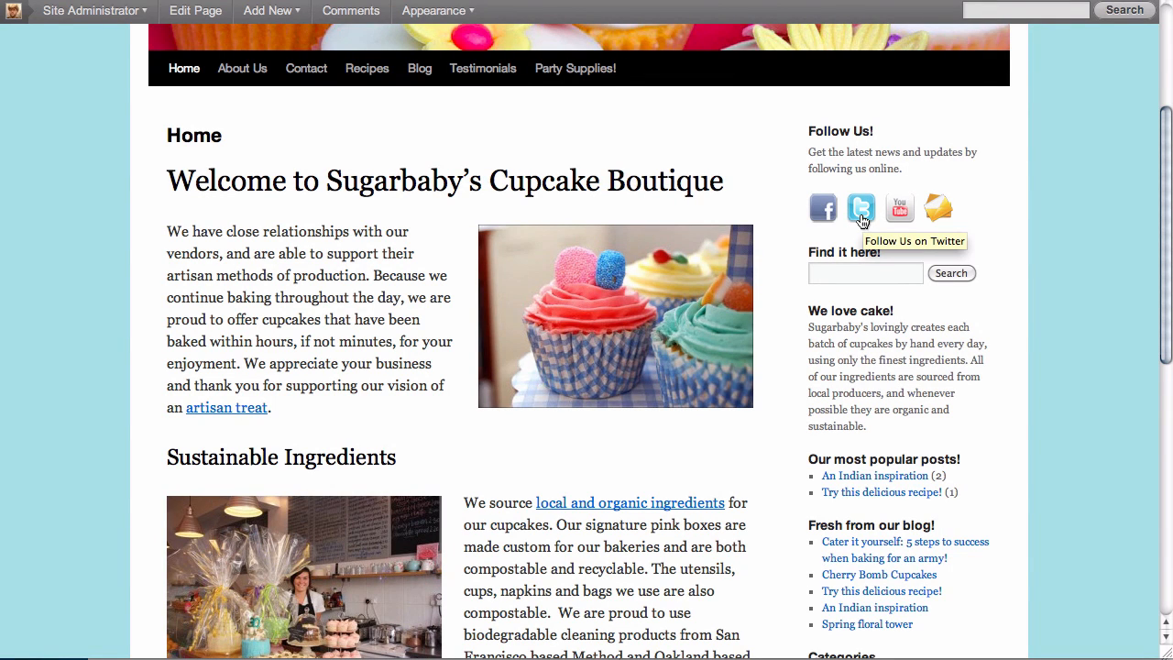
{"action": "left_click", "coordinate": [861, 220]}
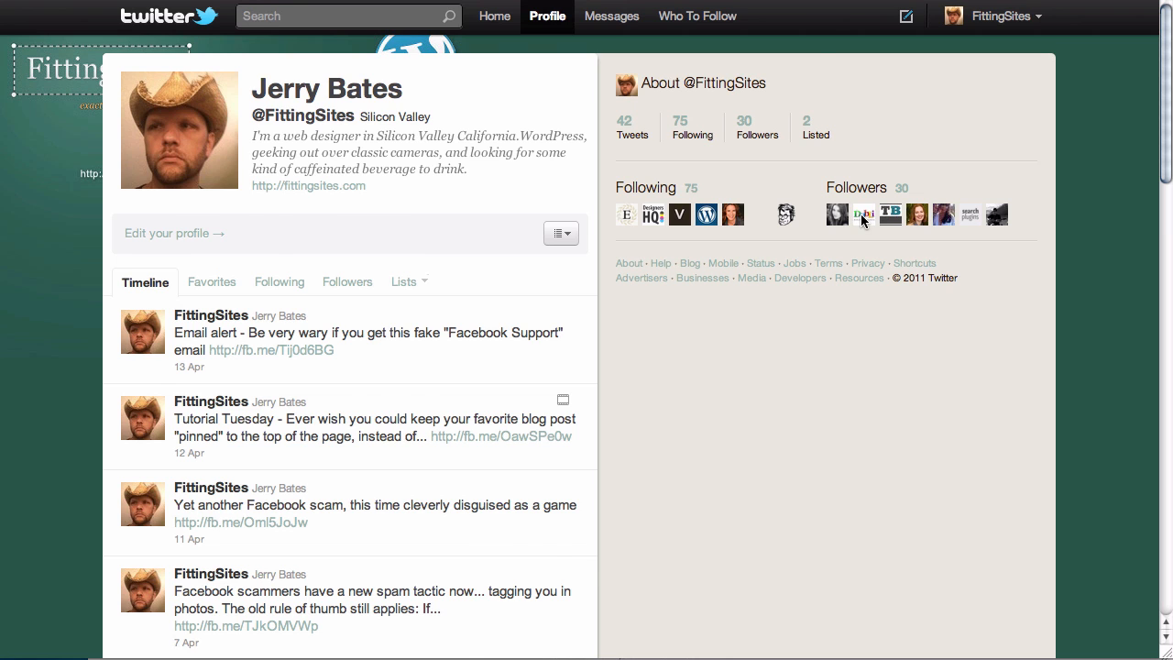
{"action": "key", "text": "super+w"}
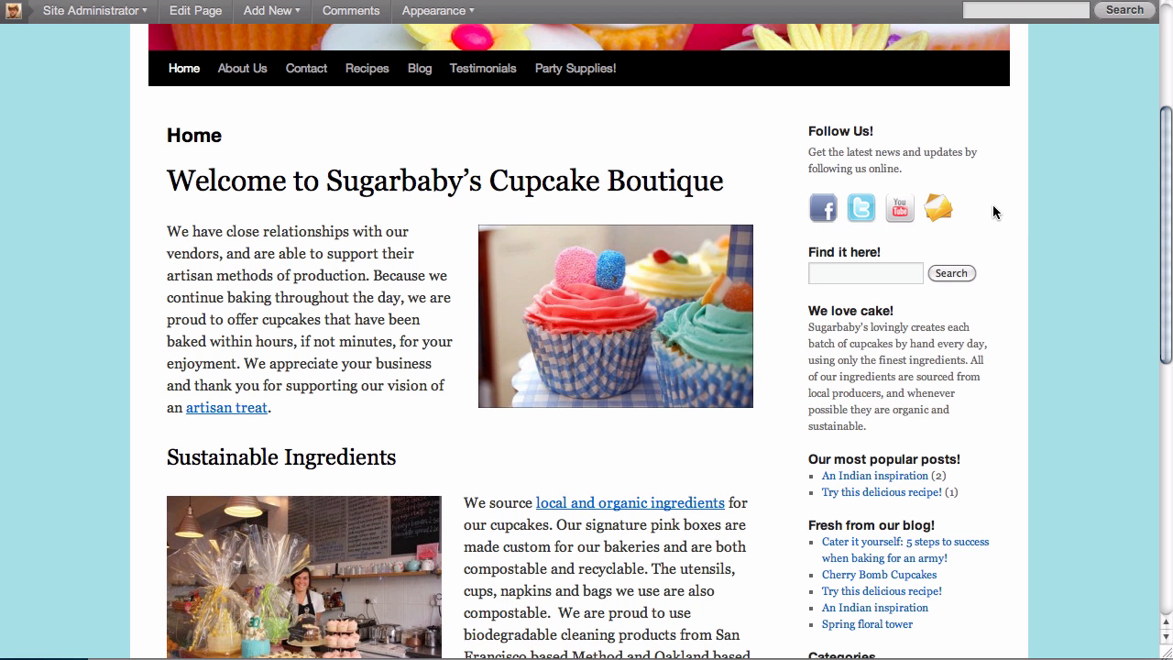